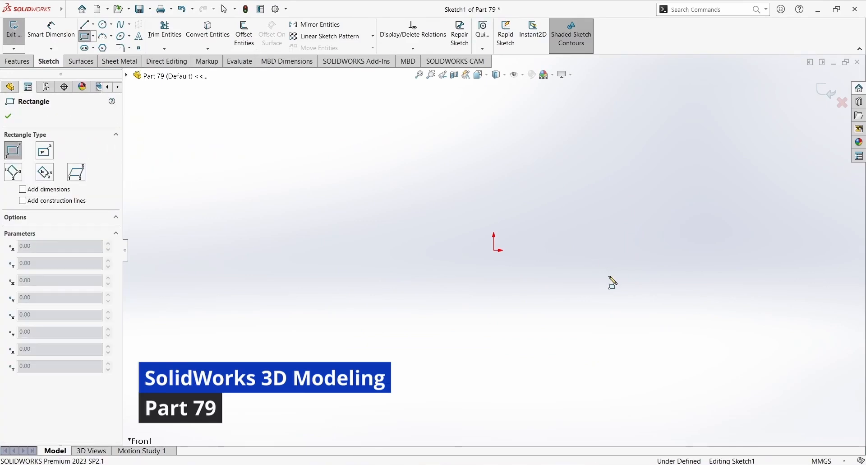
- Sketch a corner rectangle about 18 mm high around the origin, with its lower edge level with the origin
left_click(406, 220)
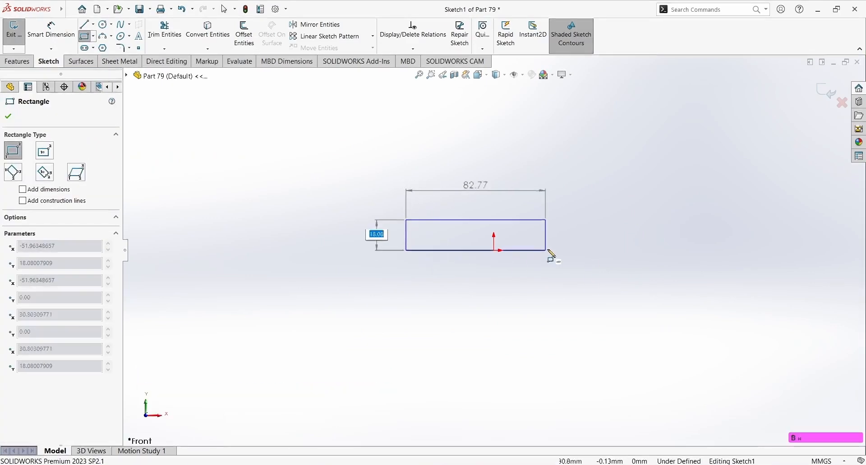
left_click(601, 250)
key("Escape")
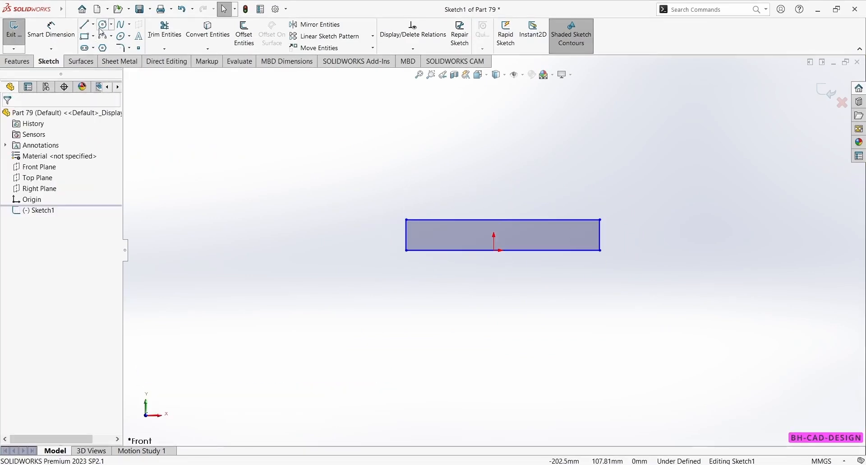
- Draw a vertical centerline from the origin up past the rectangle's upper edge
left_click(93, 24)
left_click(107, 46)
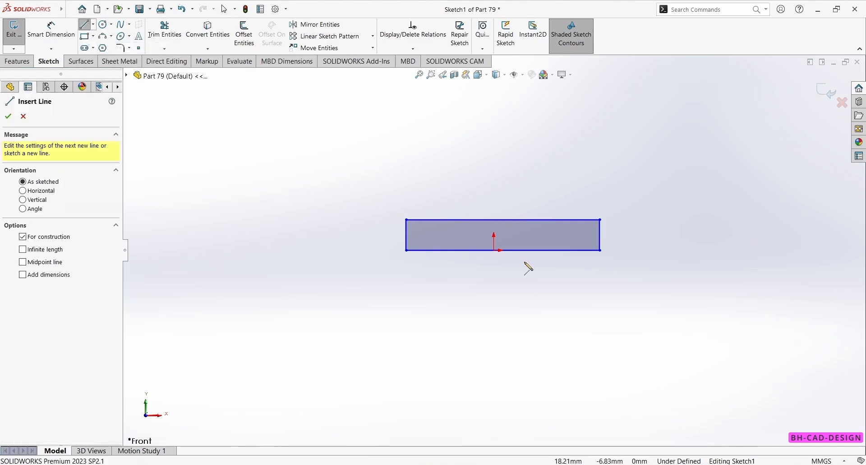
left_click(495, 250)
left_click(494, 125)
key("Escape")
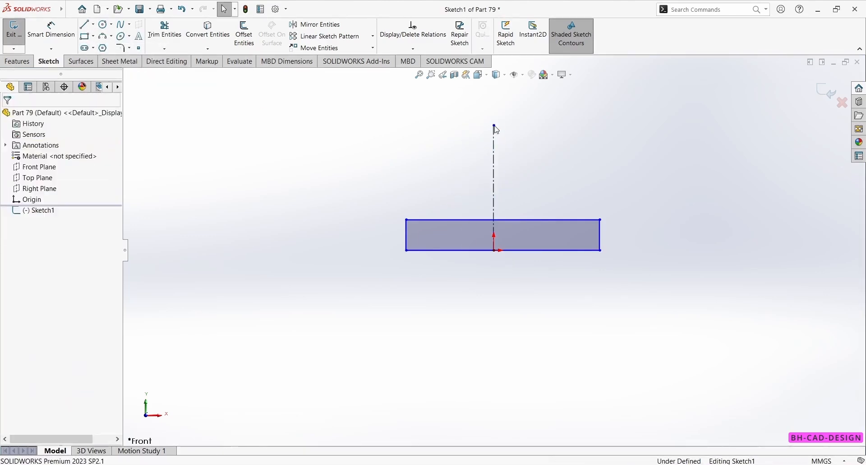
- Make the rectangle's two vertical sides symmetric about the centerline and constrain its lower edge to the origin
left_click(407, 239)
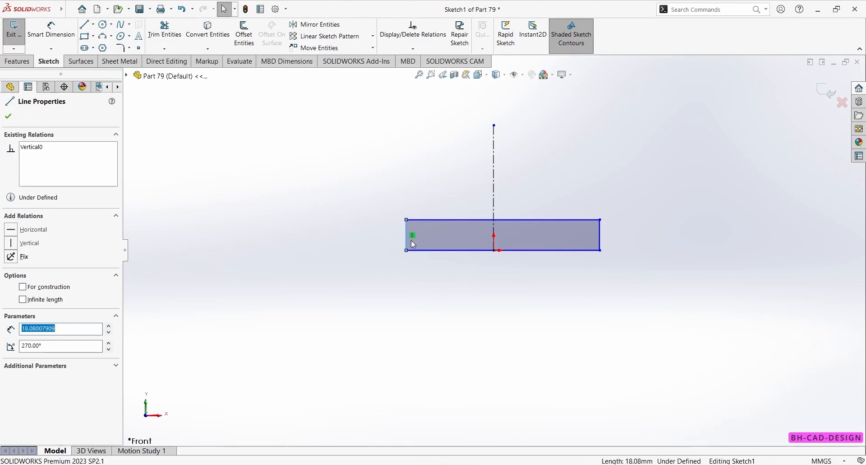
left_click(492, 228, "ctrl")
left_click(600, 235, "ctrl")
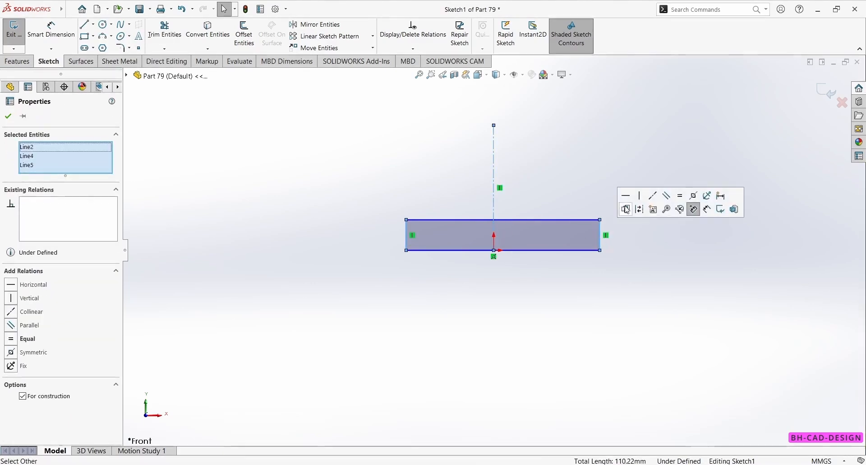
left_click(694, 198)
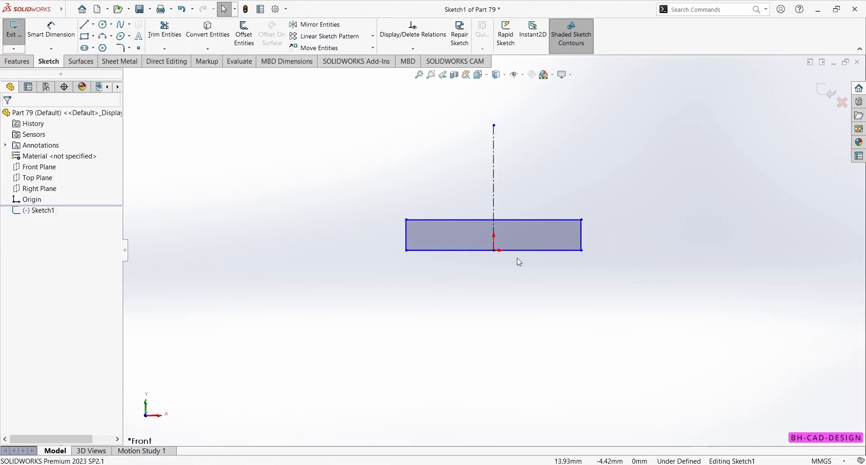
left_click(527, 251)
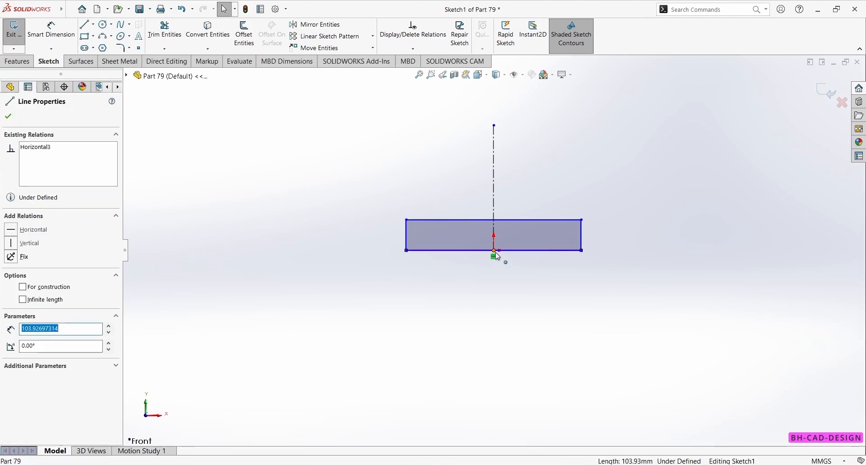
left_click(495, 251, "ctrl")
left_click(534, 215)
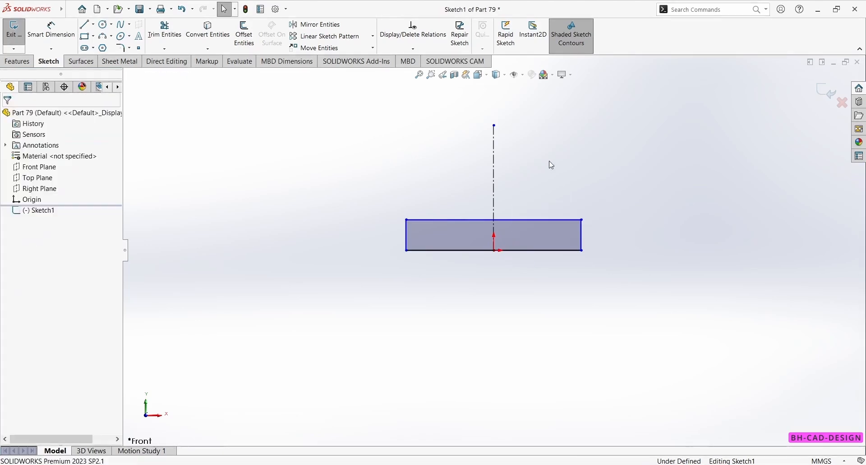
- Check the base width in the reference drawing image and dimension the rectangle's lower edge to 100 mm
left_click(458, 464)
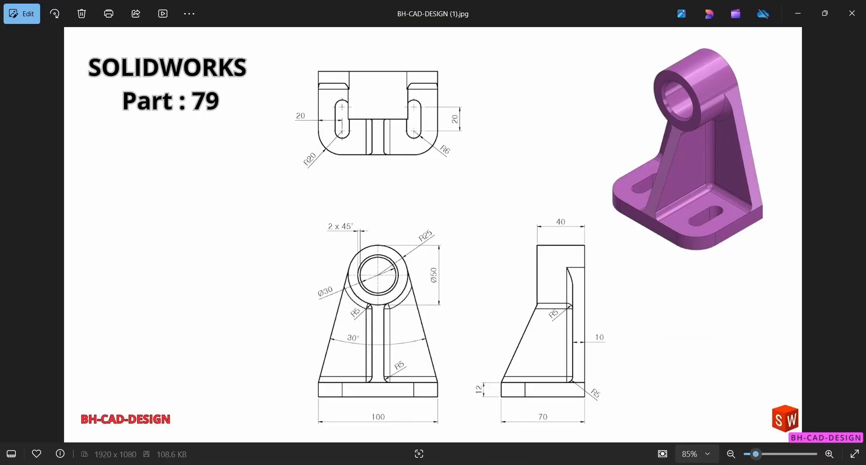
left_click(469, 464)
key("d")
left_click(516, 251)
left_click(513, 315)
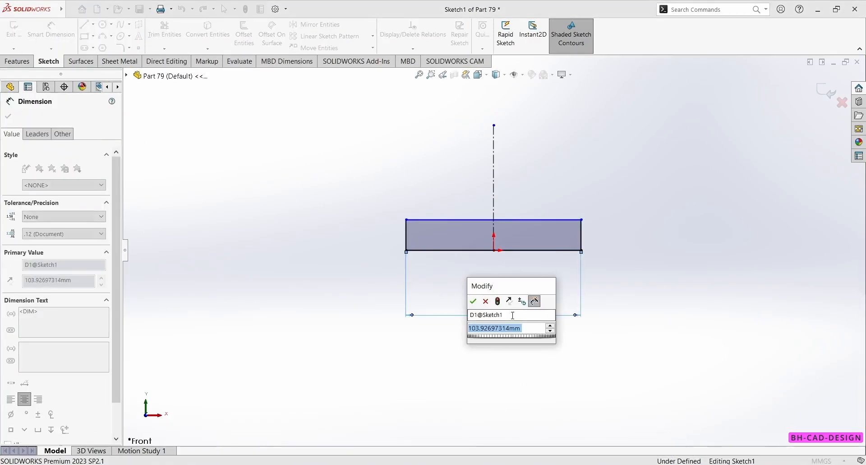
type("100")
key("Return")
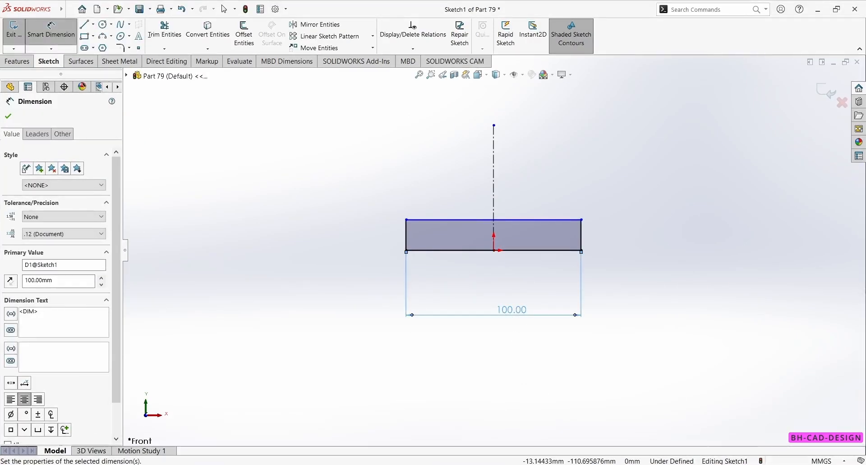
- Check the base thickness in the reference drawing image and dimension the rectangle's height to 12 mm
key("alt+Tab")
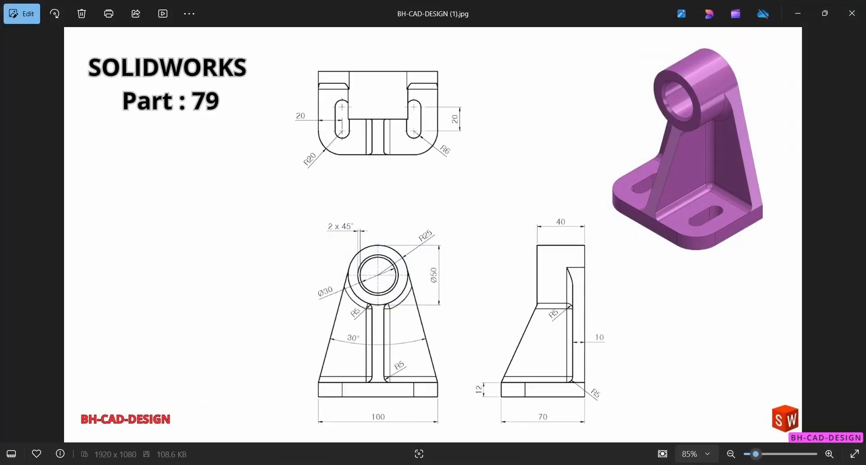
key("alt+Tab")
left_click(583, 234)
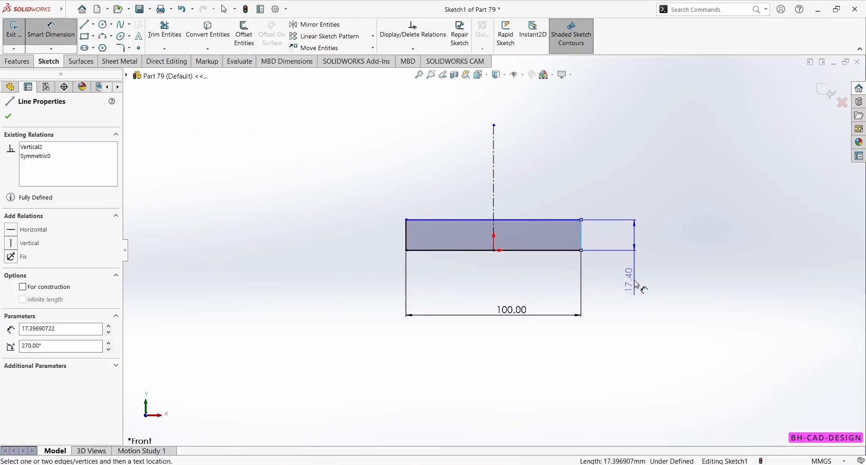
left_click(642, 285)
type("12")
key("Return")
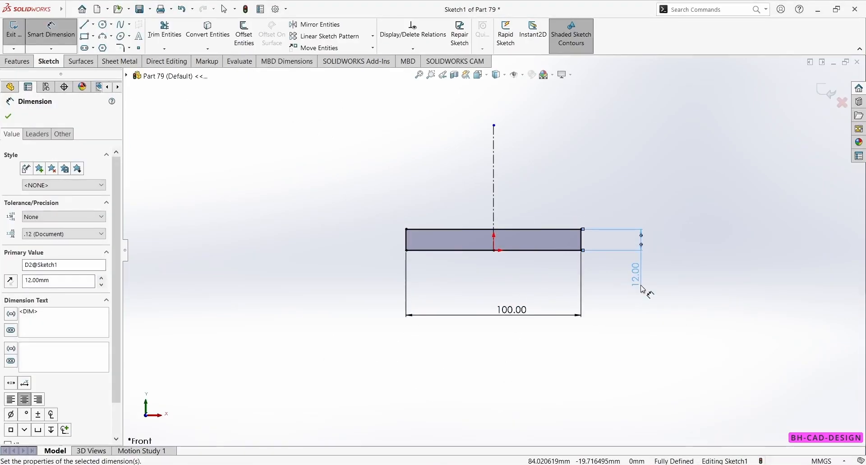
scroll(495, 250, "up", 5)
scroll(451, 194, "down", 3)
key("Escape")
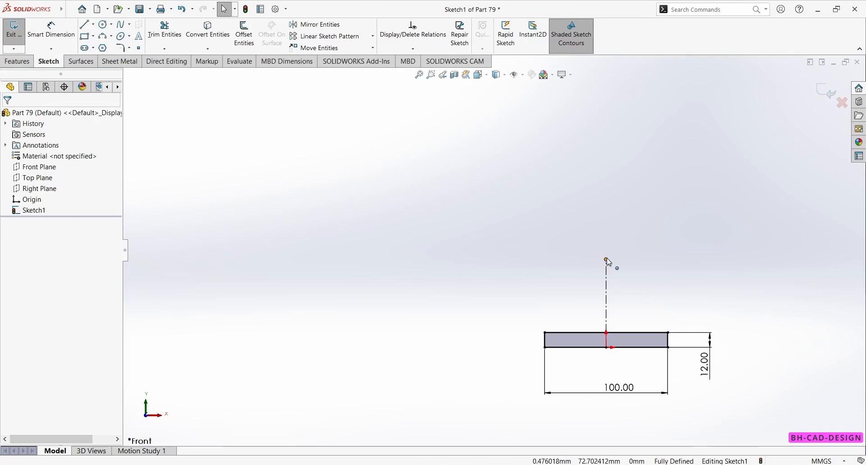
- Extend the centerline by moving its upper endpoint to about 105 mm above the origin
left_click(607, 227)
left_click_drag(606, 227, 606, 219)
key("Escape")
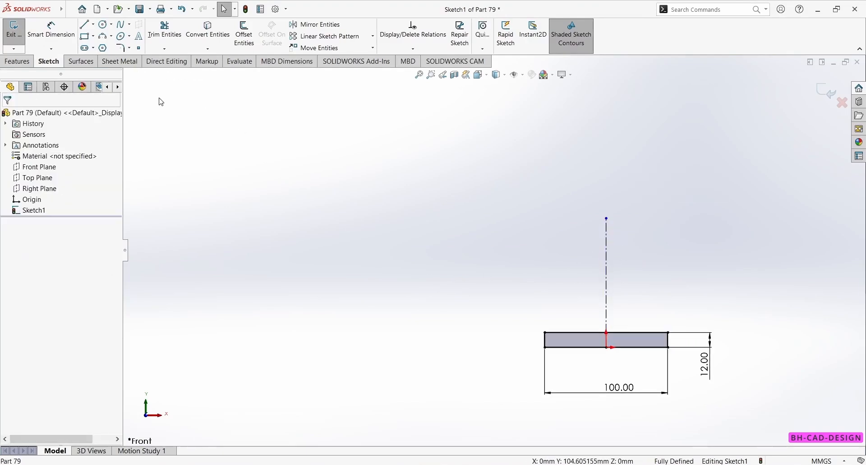
- Sketch two concentric circles centred on the centerline's upper endpoint, with radii of about 35 mm and 20 mm
left_click(107, 29)
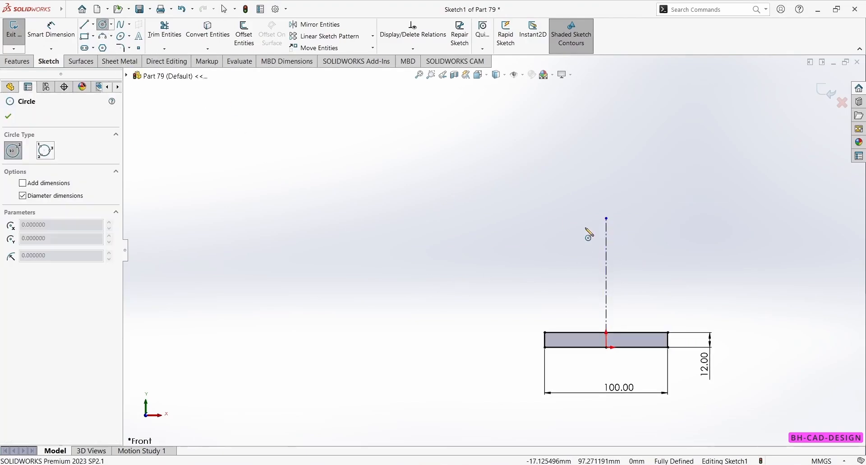
left_click(607, 218)
left_click(637, 188)
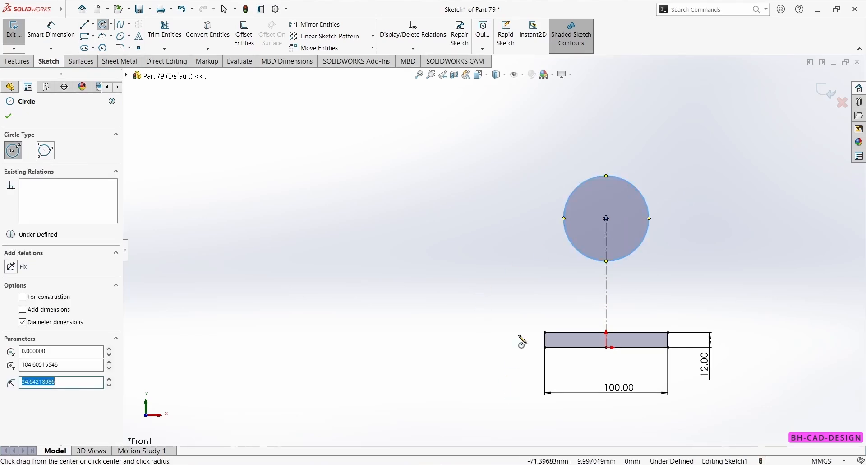
left_click(606, 218)
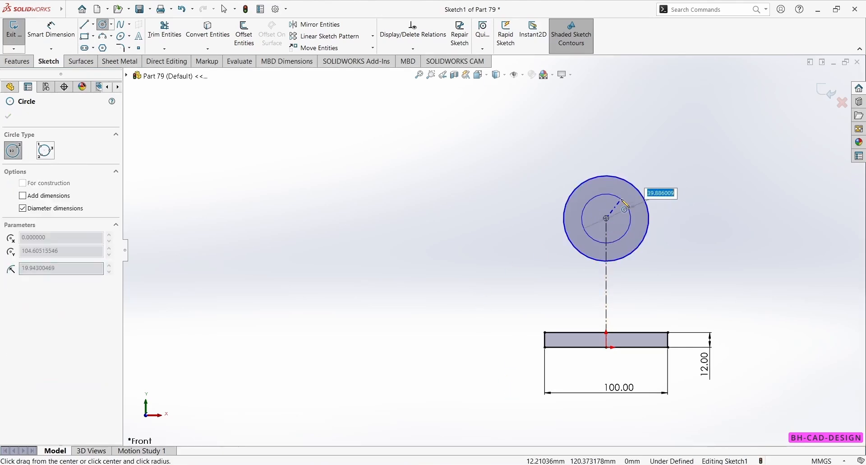
left_click(625, 201)
- Dimension the outer circle's diameter to 50 mm
key("d")
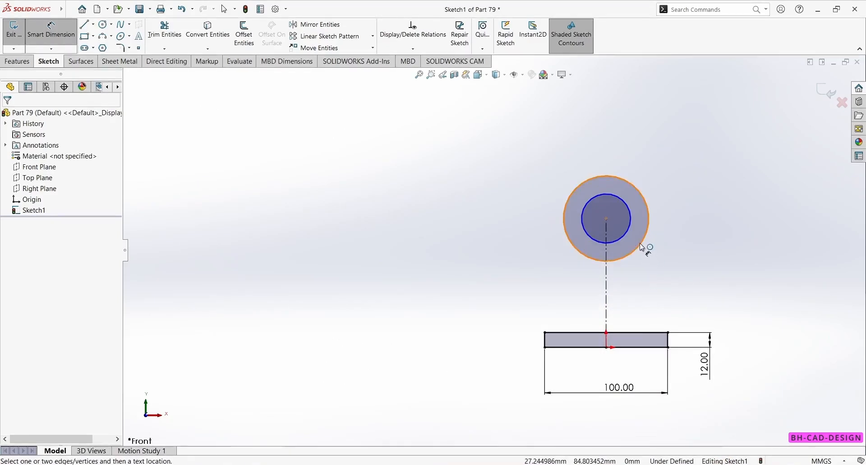
left_click(645, 243)
left_click(730, 187)
type("50")
key("Return")
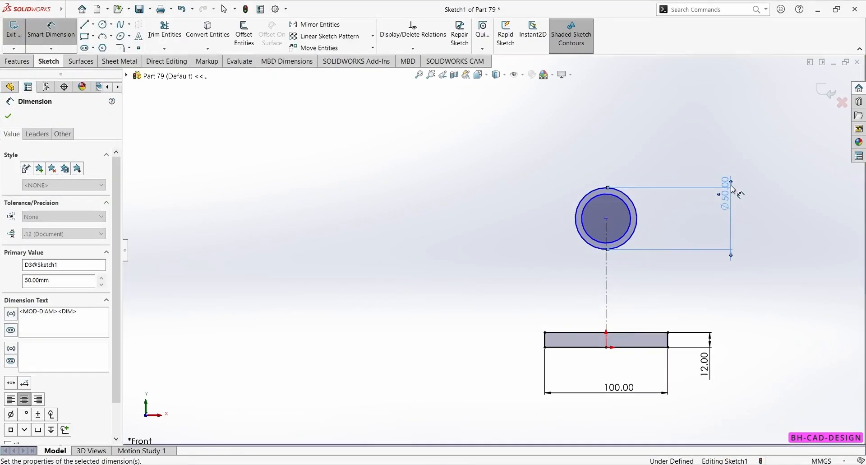
- Dimension the inner circle's diameter to 30 mm
left_click(631, 225)
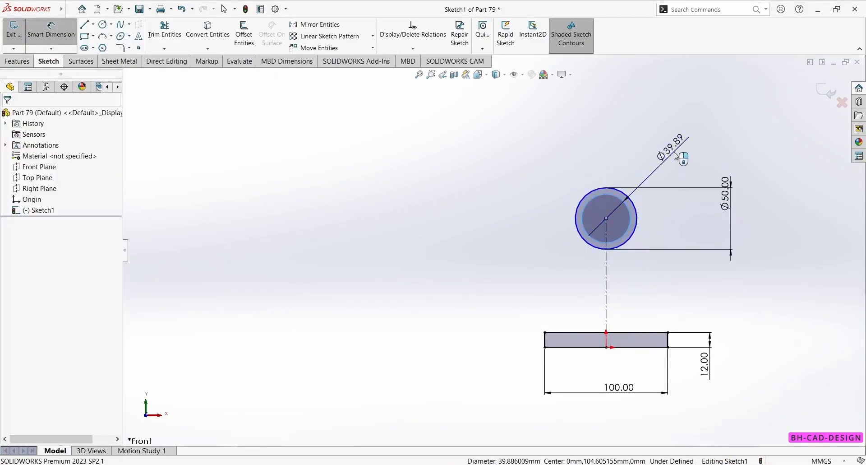
left_click(676, 152)
type("30")
key("Return")
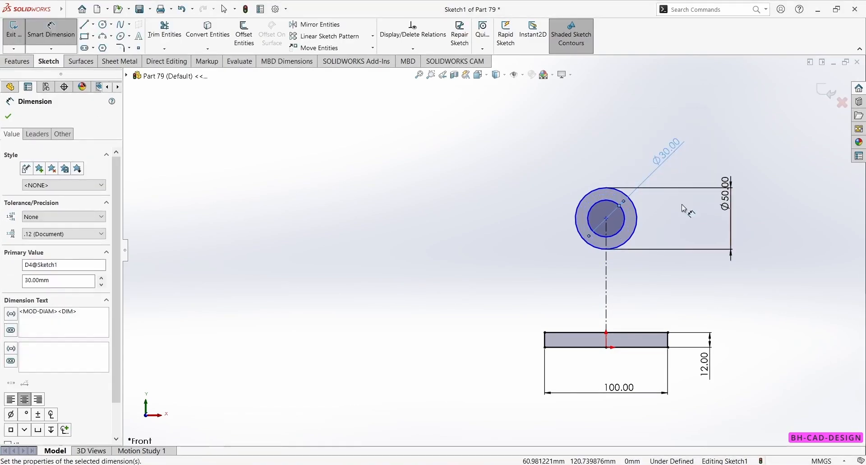
- Draw a line about 102 mm long from the rectangle's upper-right corner tangent to the outer circle
scroll(686, 203, "down", 1)
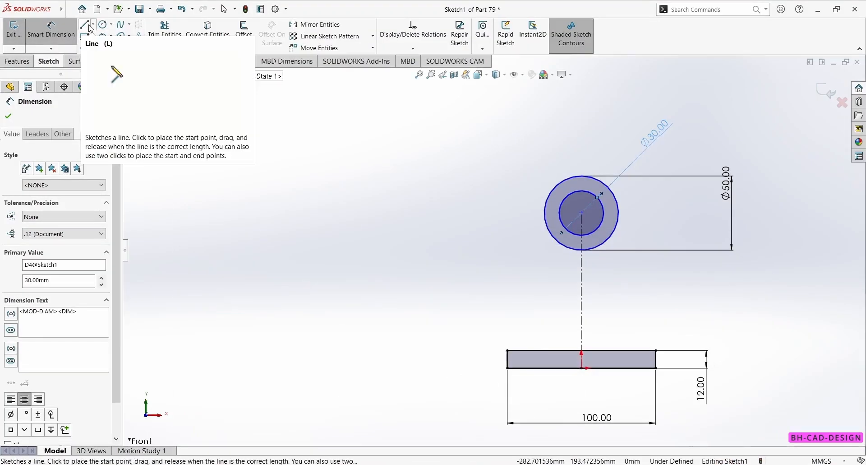
left_click(85, 24)
left_click(656, 350)
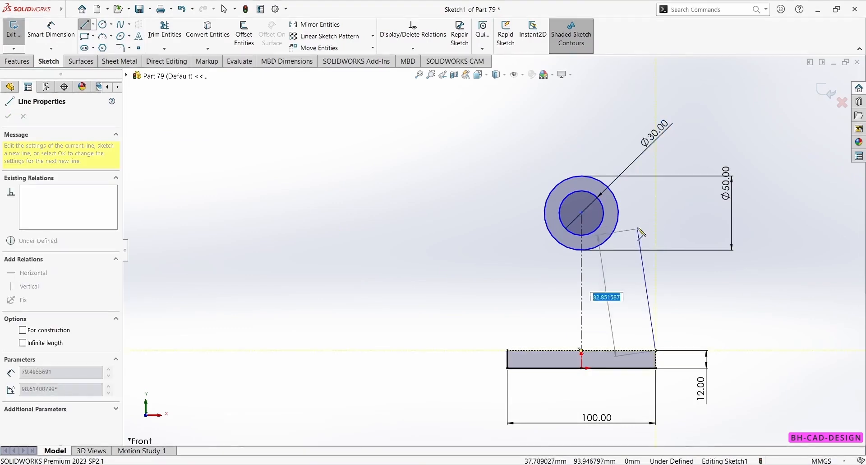
left_click(620, 208)
key("Escape")
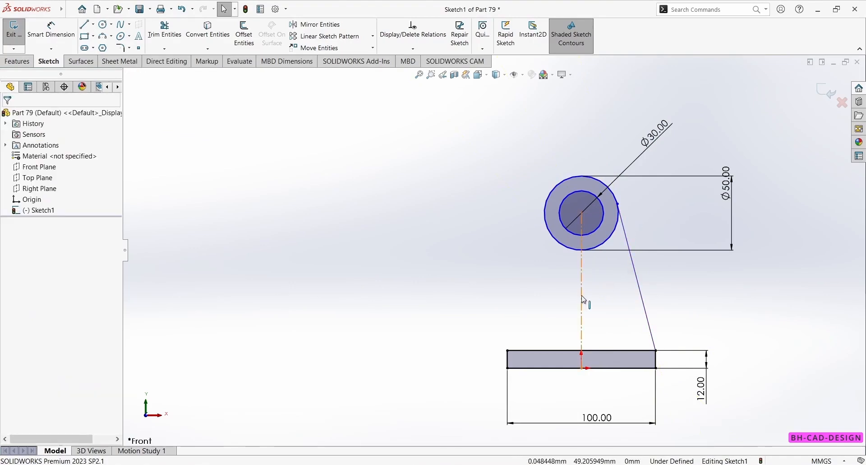
- Draw a line about 102 mm long from the rectangle's upper-left corner tangent to the outer circle
left_click(85, 24)
left_click(508, 350)
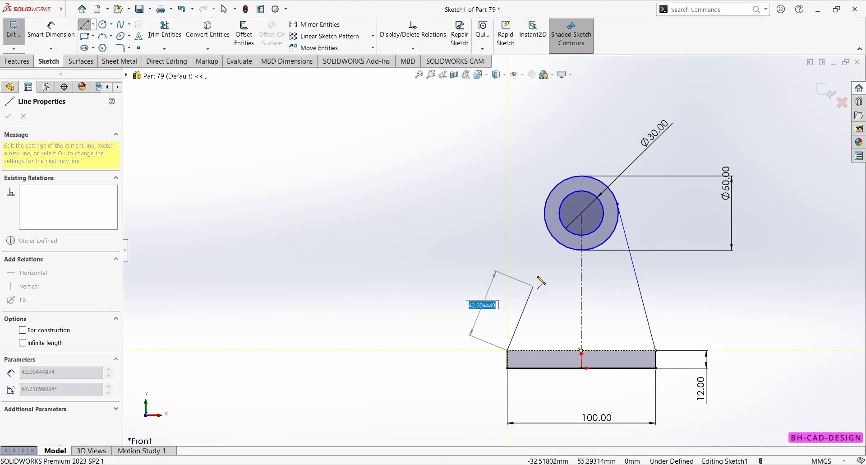
left_click(546, 206)
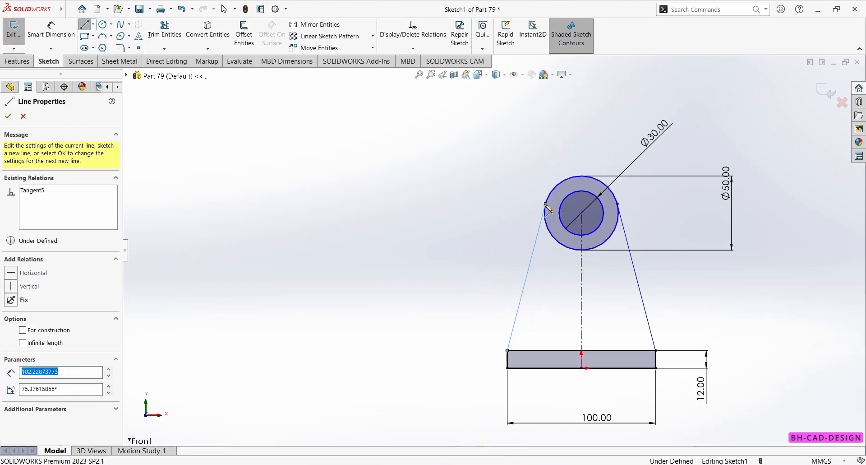
key("Escape")
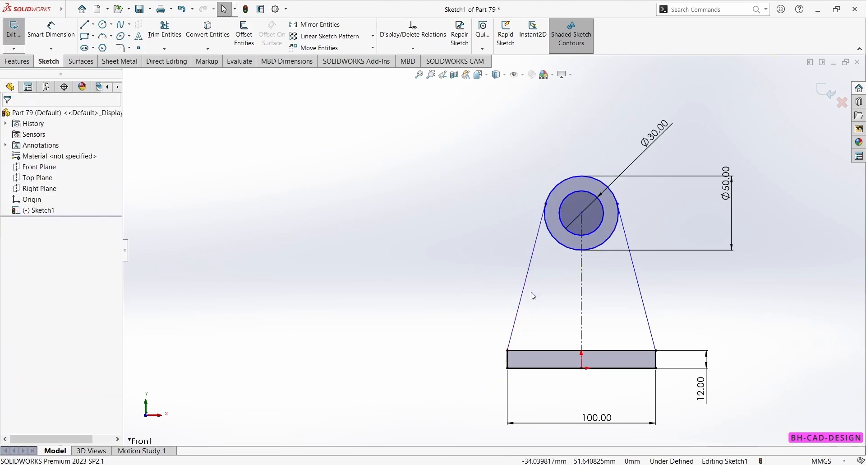
- Dimension the angle between the two tangent side lines to 30° and check the sketch against the reference drawing
key("d")
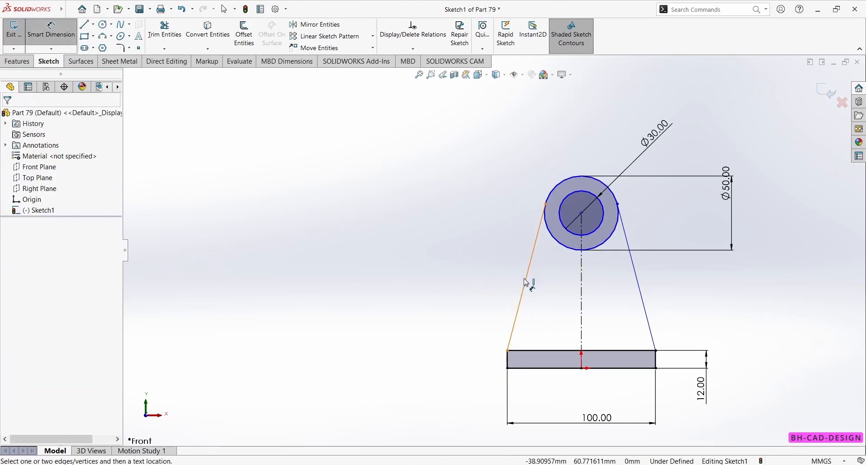
left_click(526, 284)
left_click(639, 284)
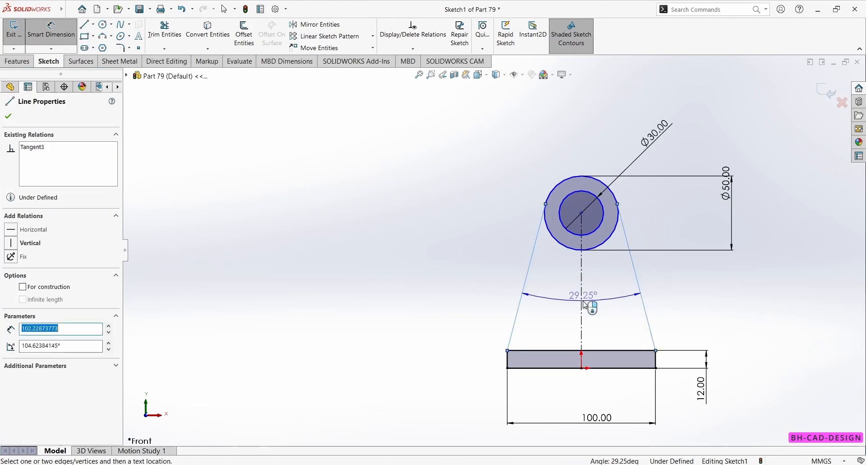
left_click(572, 297)
type("30")
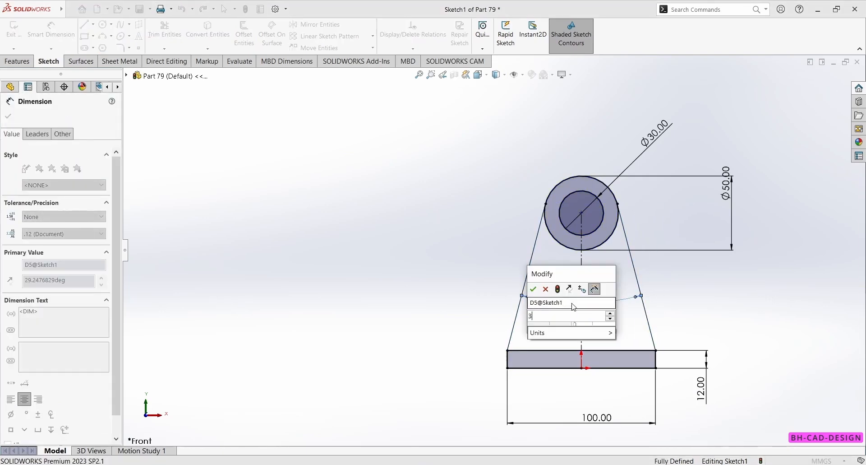
key("Return")
key("Escape")
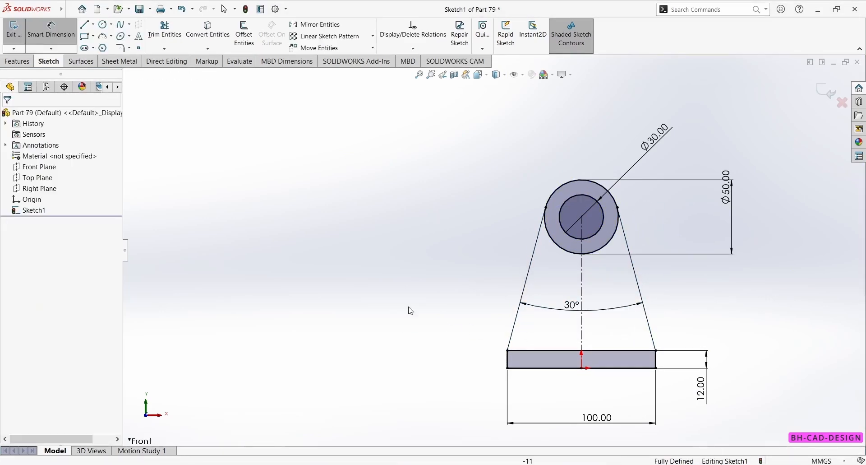
left_click(533, 464)
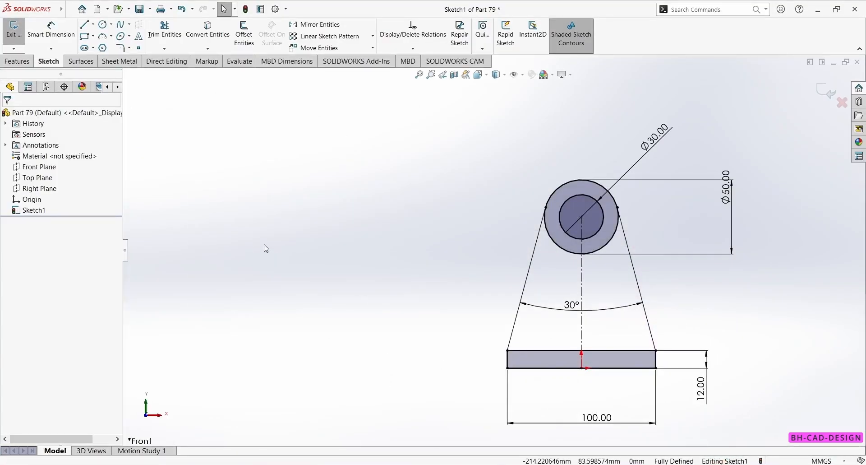
- Extrude the ring between the 50 mm and 30 mm circles by 40 mm, checking the depth against the reference drawing
left_click(17, 61)
left_click(19, 34)
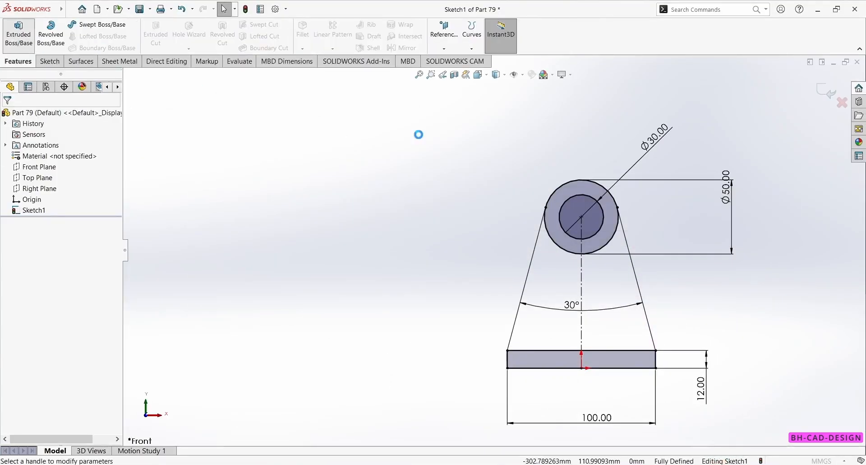
left_click(474, 216)
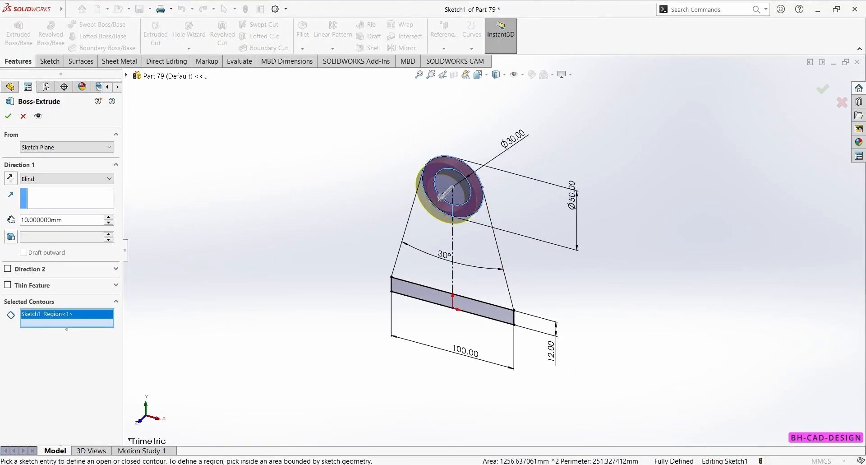
key("alt+Tab")
key("alt+Tab")
double_click(81, 220)
type("40")
key("Return")
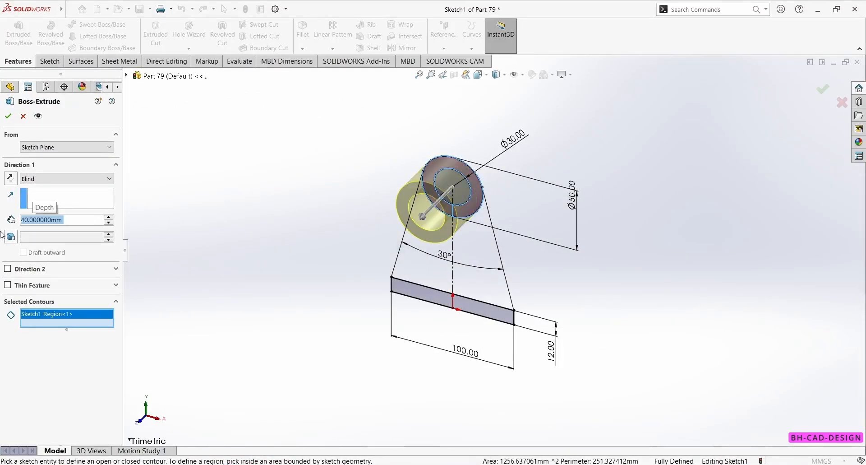
left_click(8, 116)
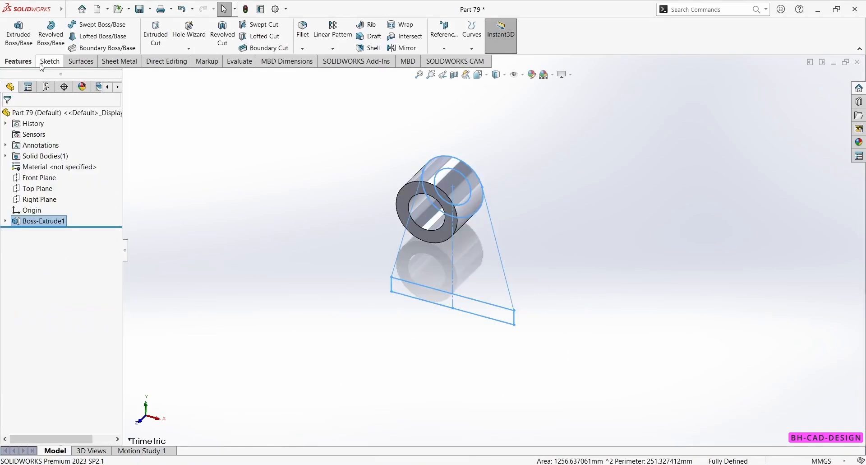
- Extrude both halves of Sketch1's region between the tangent sides by 10 mm as the upright web, merged with the cylinder
left_click(18, 28)
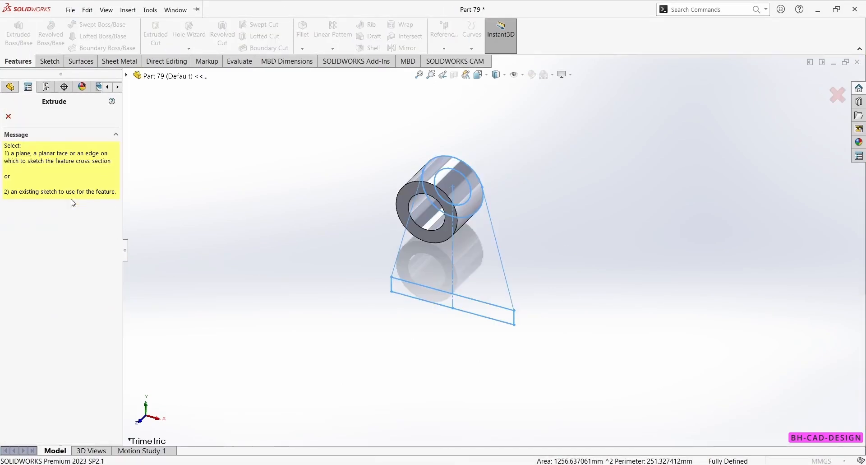
left_click(8, 116)
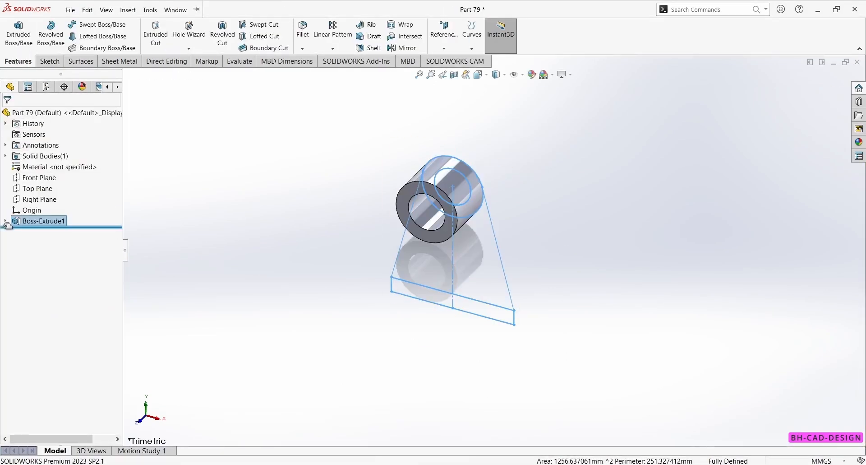
left_click(5, 221)
left_click(40, 231)
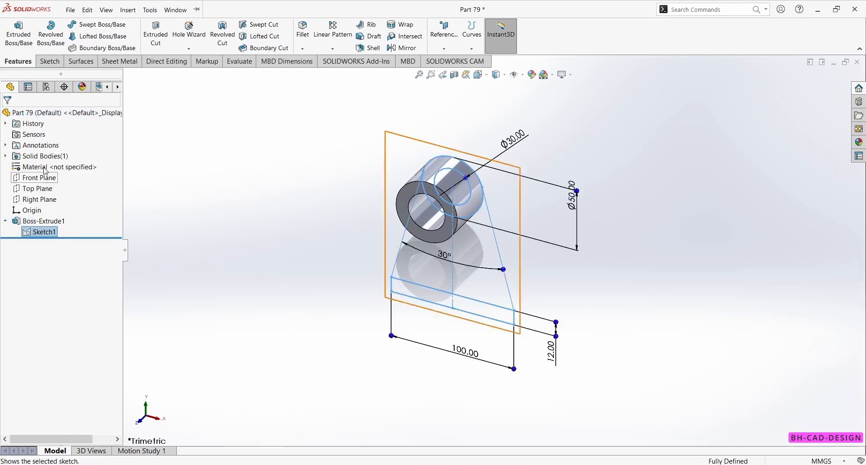
left_click(18, 28)
left_click(464, 278)
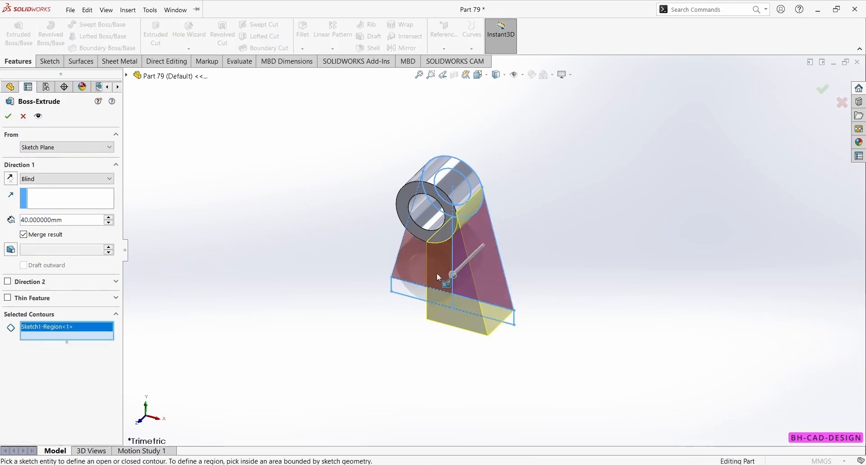
left_click(438, 277)
left_click(483, 464)
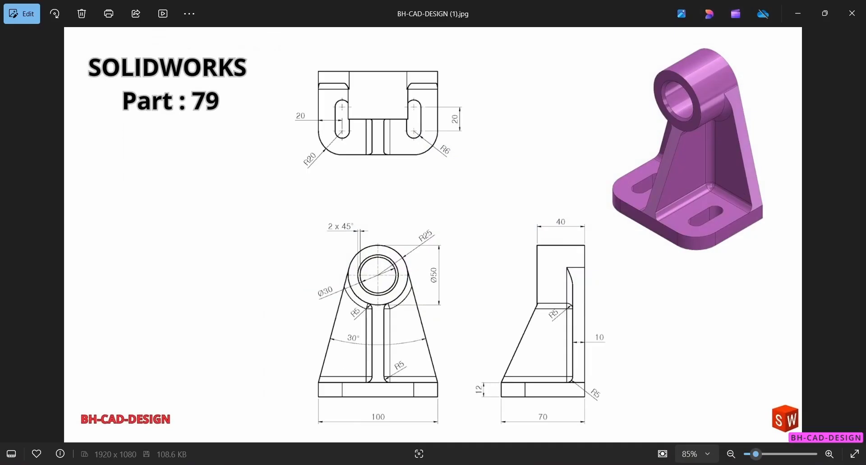
left_click(483, 464)
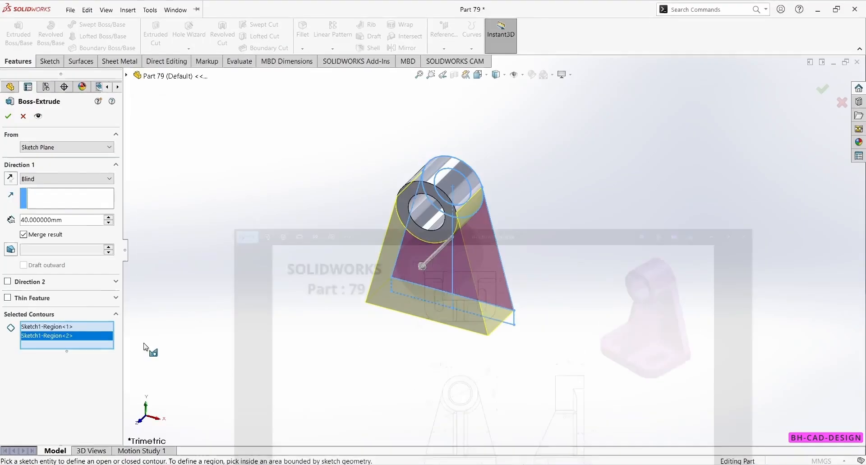
double_click(69, 219)
type("10")
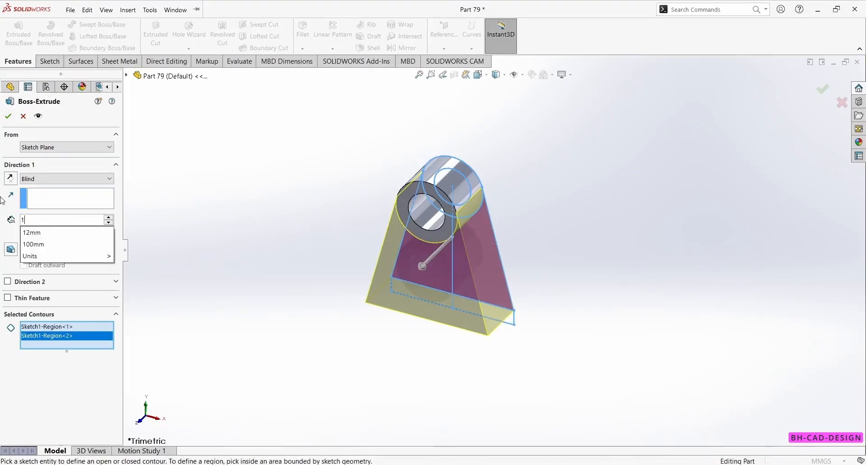
key("Return")
left_click(9, 117)
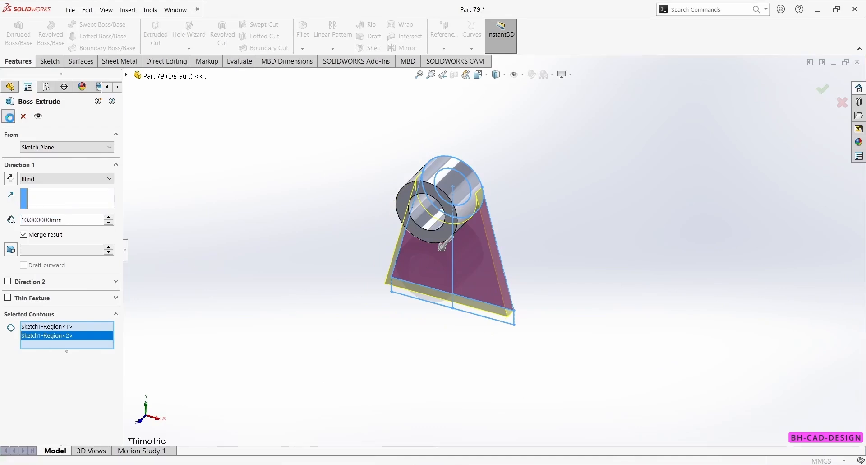
- Extrude both halves of Sketch1's base rectangle by 70 mm, taking the depth from the reference drawing
left_click(41, 232)
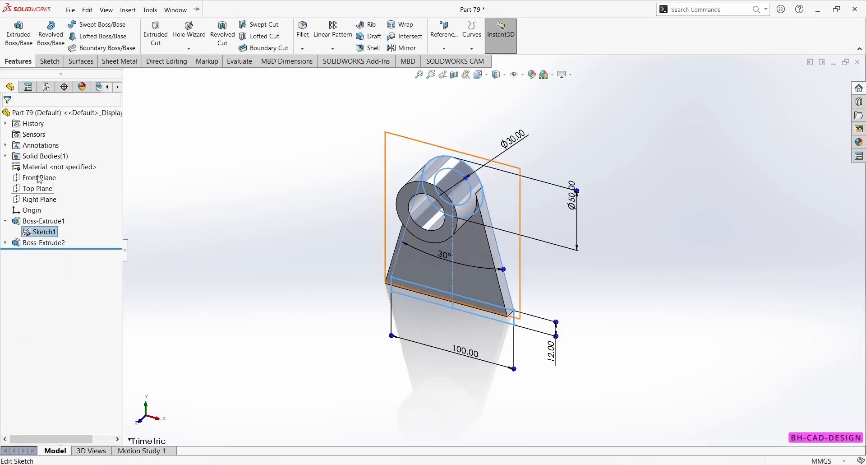
left_click(18, 32)
scroll(477, 312, "down", 3)
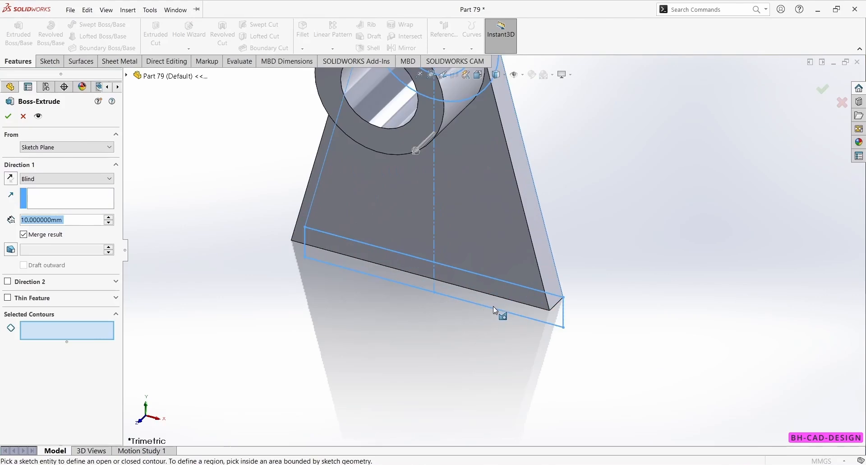
left_click(497, 302)
left_click(402, 274)
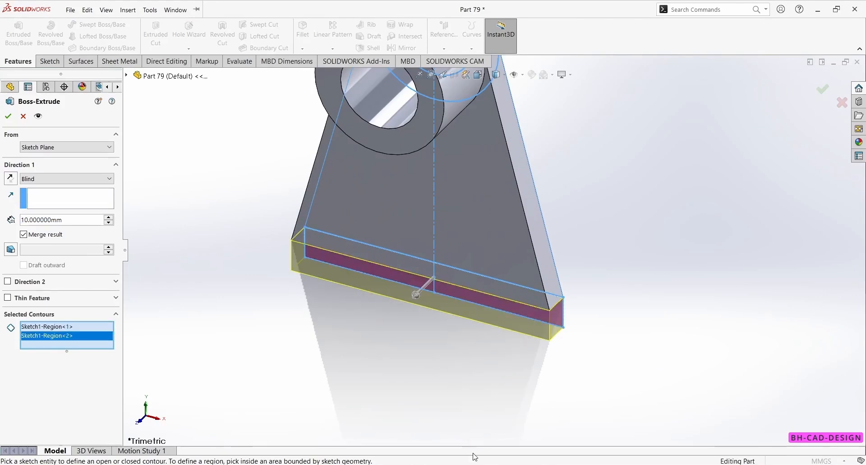
left_click(475, 464)
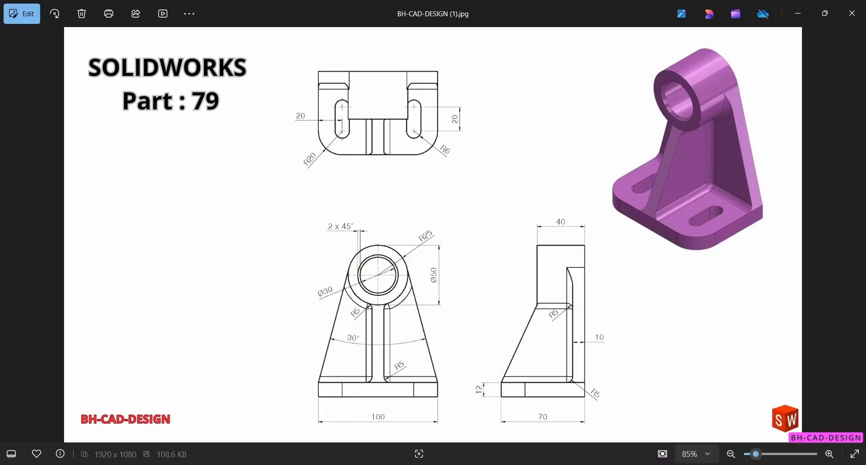
left_click(475, 464)
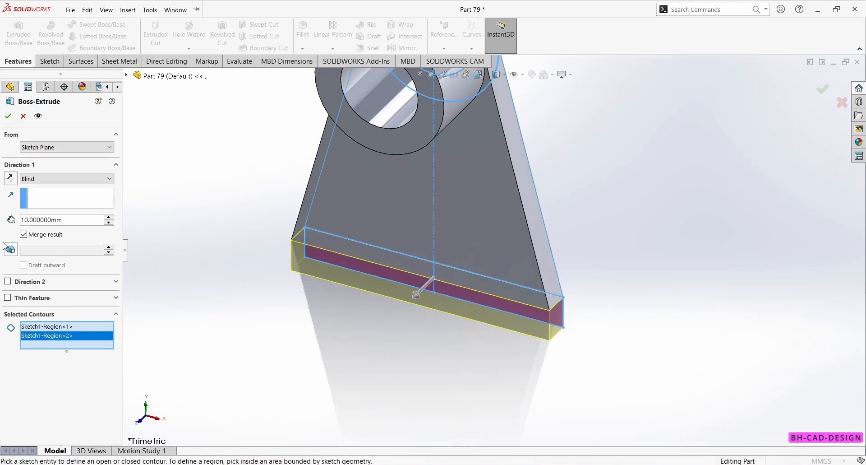
double_click(79, 220)
type("70")
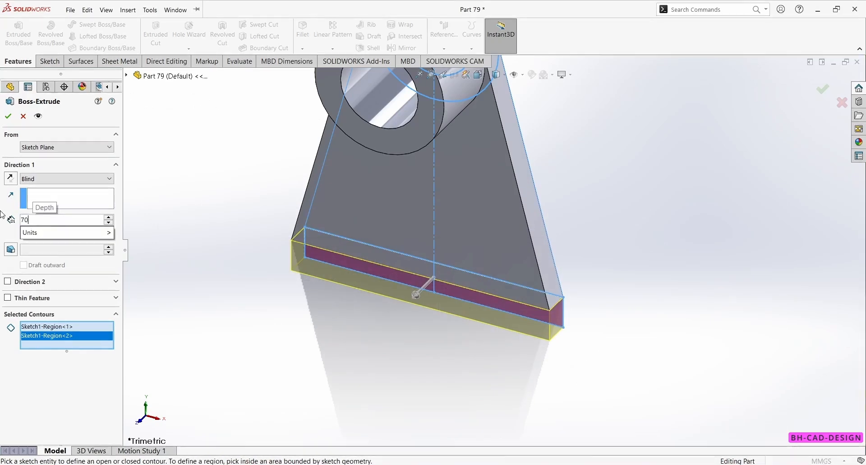
key("Return")
left_click(8, 116)
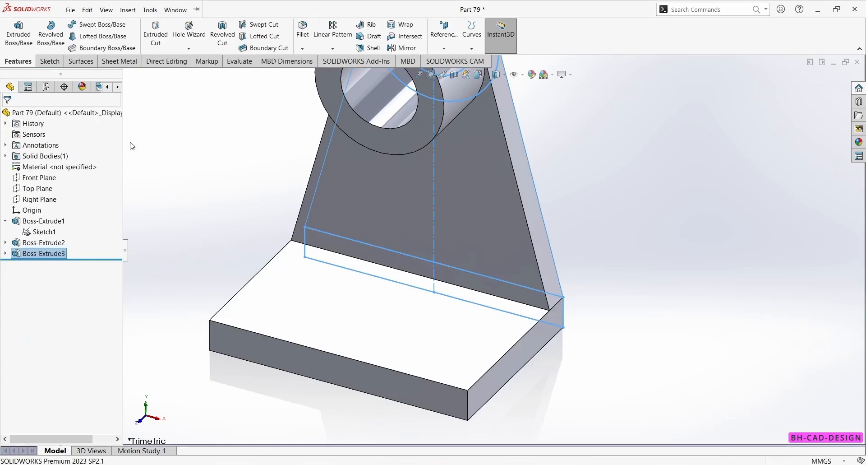
- Fillet the two vertical front corner edges of the base plate with a 20 mm radius
key("f")
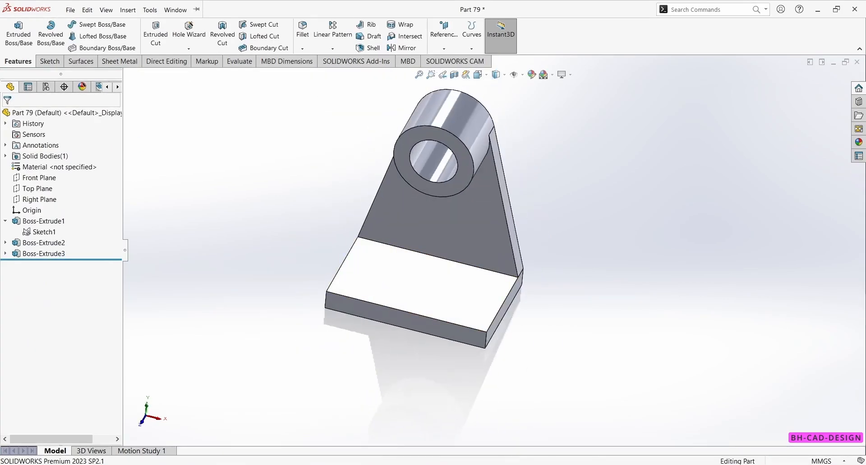
key("alt+Tab")
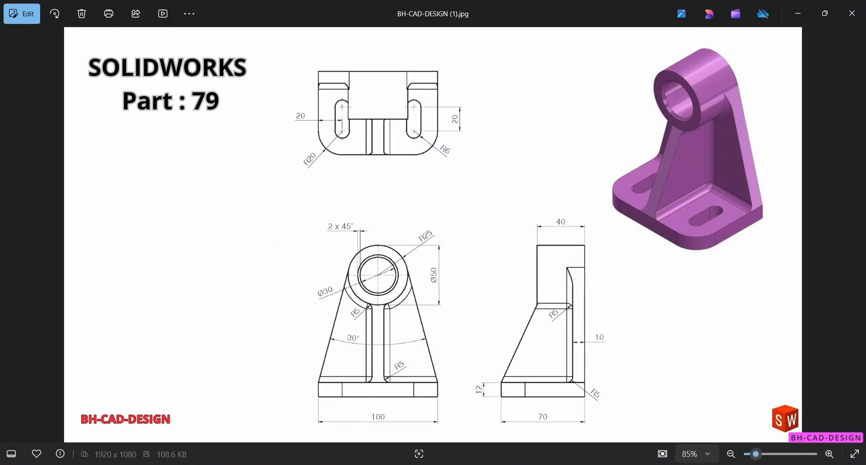
key("alt+Tab")
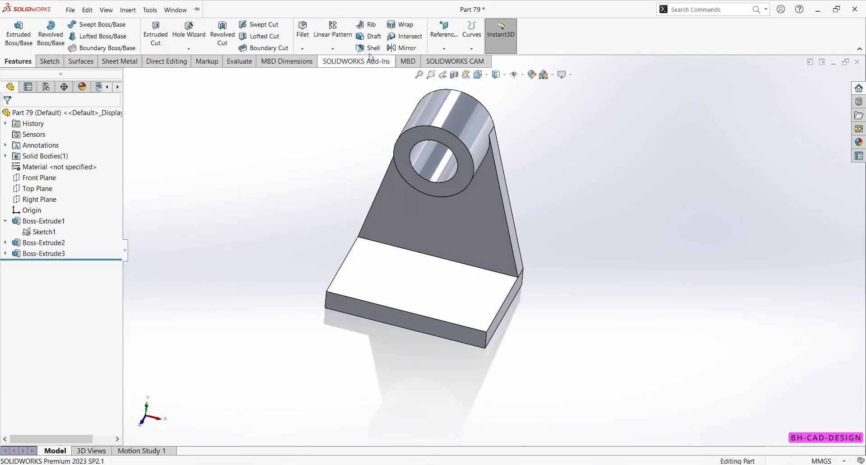
left_click(302, 31)
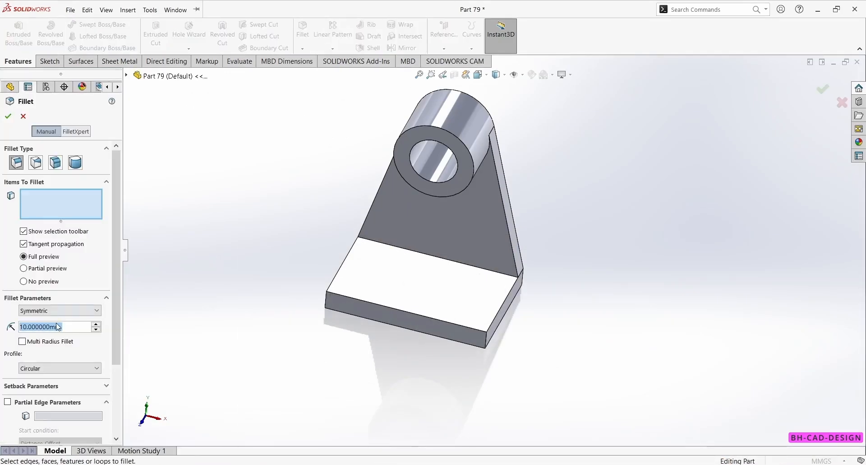
type("20")
key("Return")
left_click(488, 338)
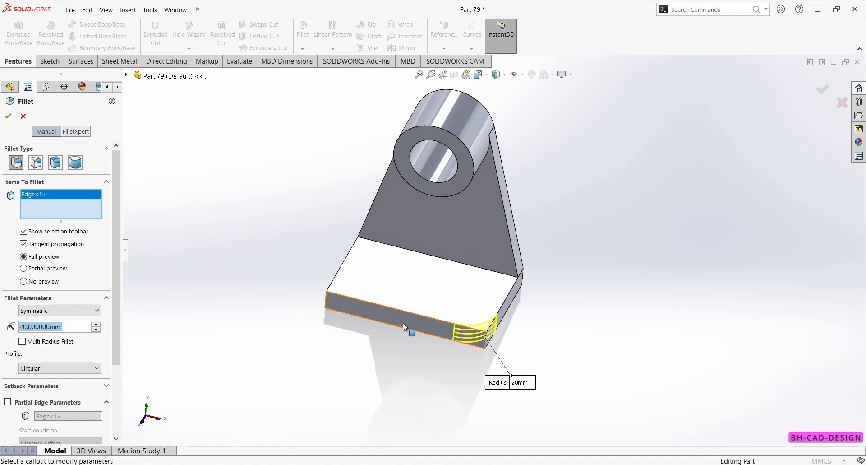
left_click(327, 302)
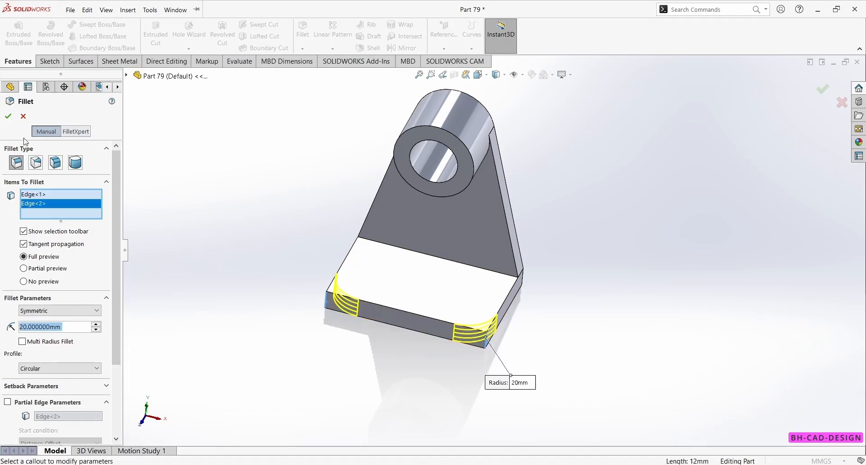
left_click(8, 116)
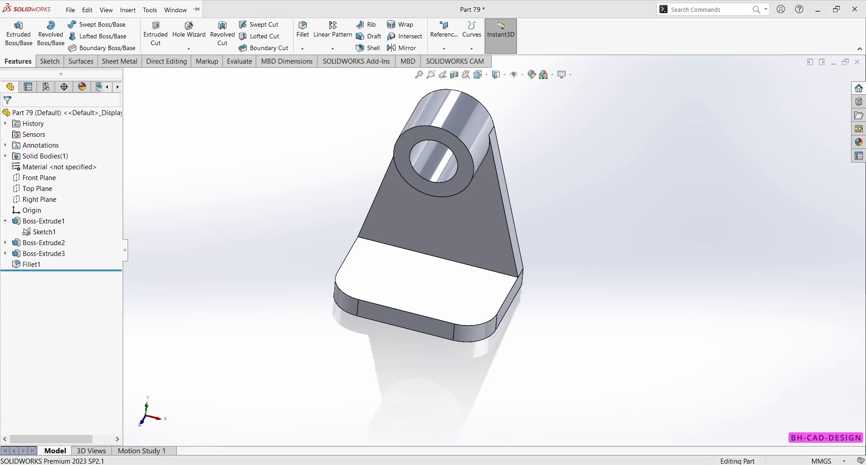
- Check the slot dimensions on the reference drawing and open a new sketch on the base plate's upper face
key("alt+Tab")
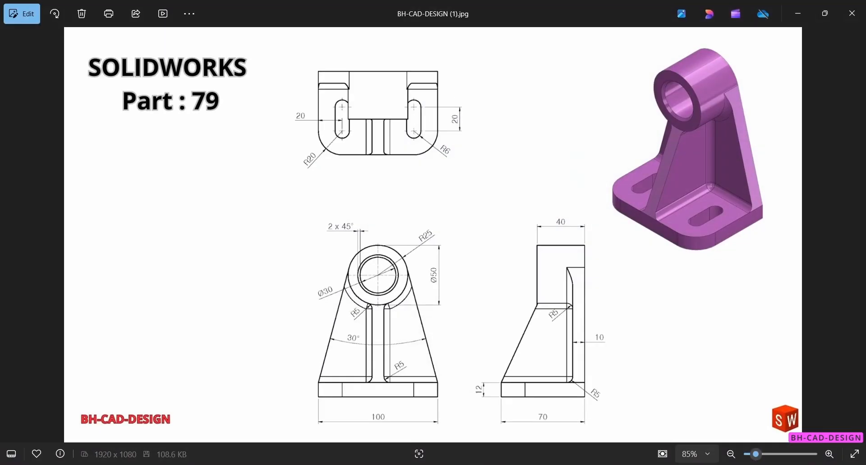
key("alt+Tab")
left_click(483, 306)
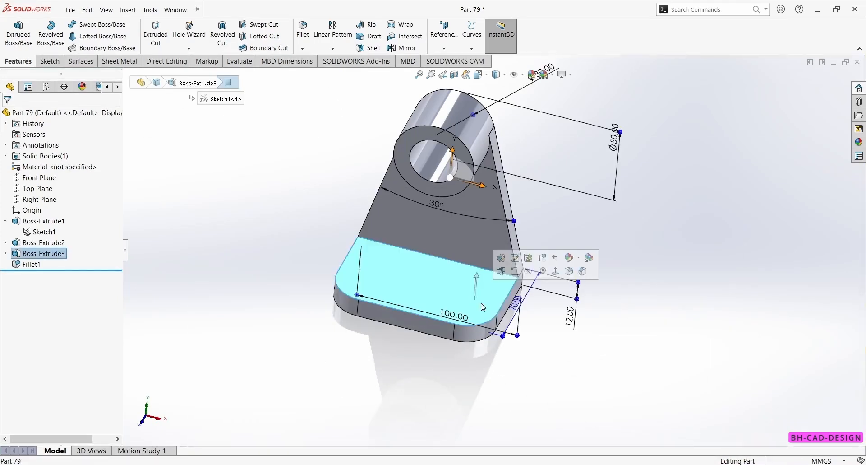
left_click(518, 273)
left_click(87, 10)
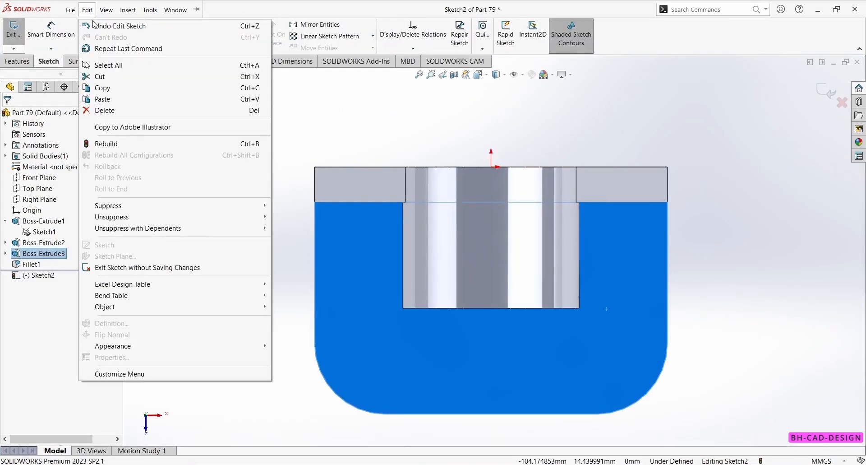
left_click(353, 119)
- Draw a vertical centerline from the origin towards the front edge of the base plate
left_click(93, 25)
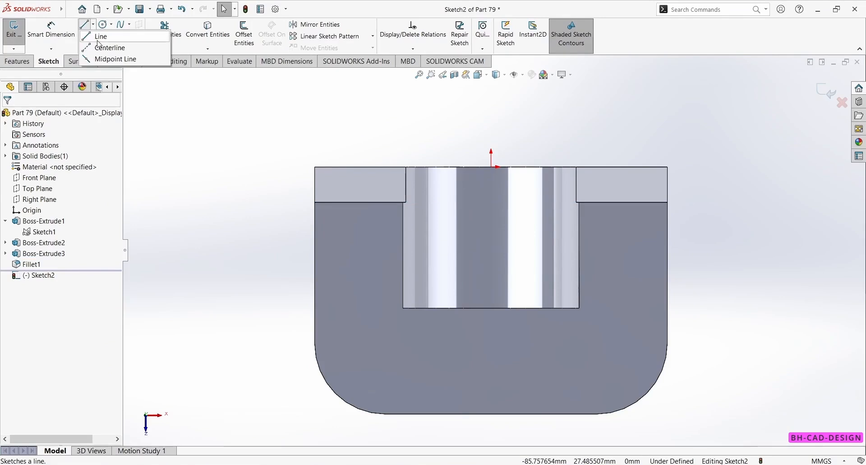
left_click(103, 45)
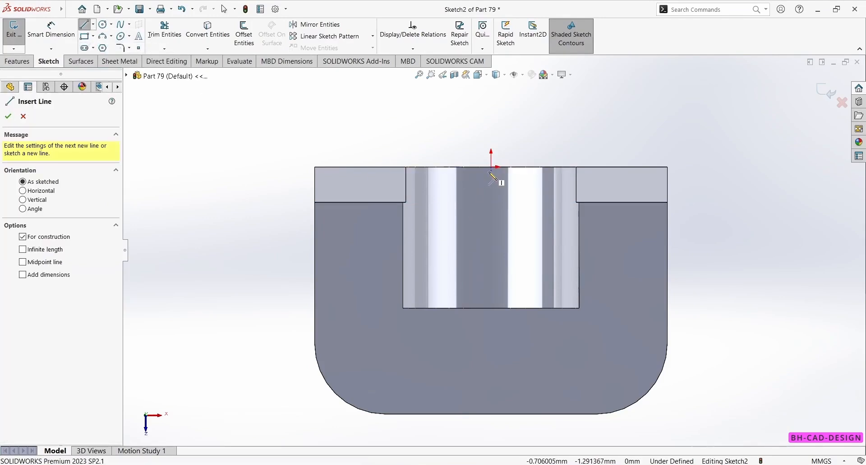
left_click(492, 167)
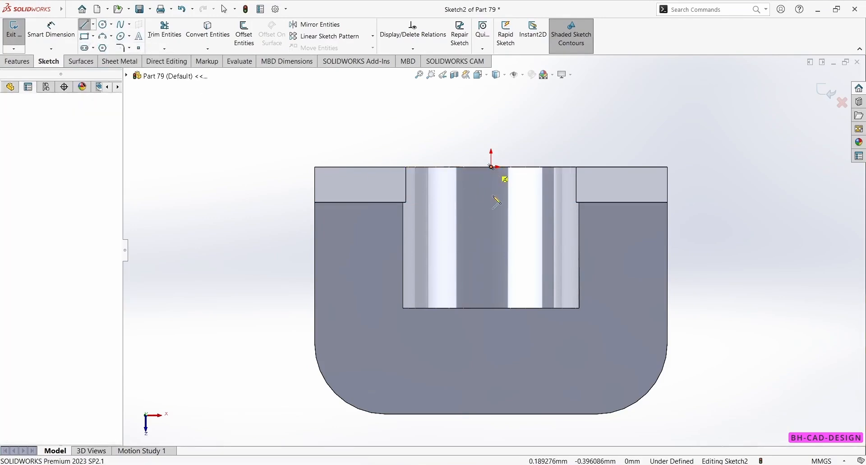
left_click(491, 398)
key("Escape")
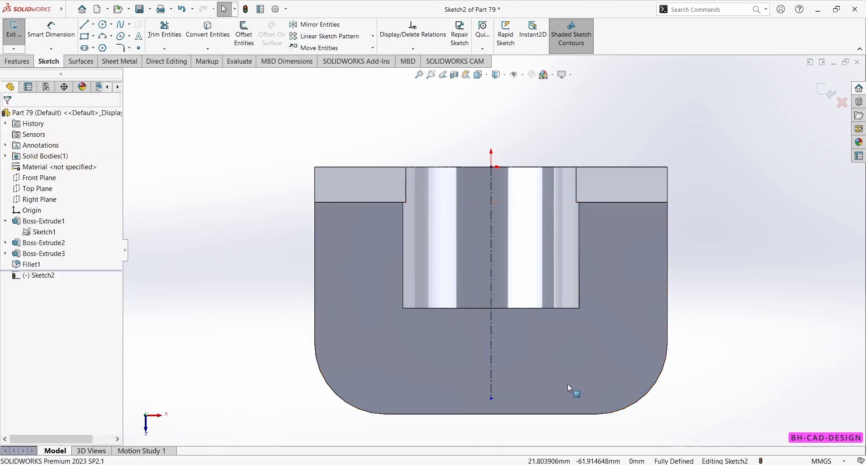
- Sketch a vertical straight slot about 31 mm between centers and 12 mm wide, right of the centerline on the base plate
left_click(85, 51)
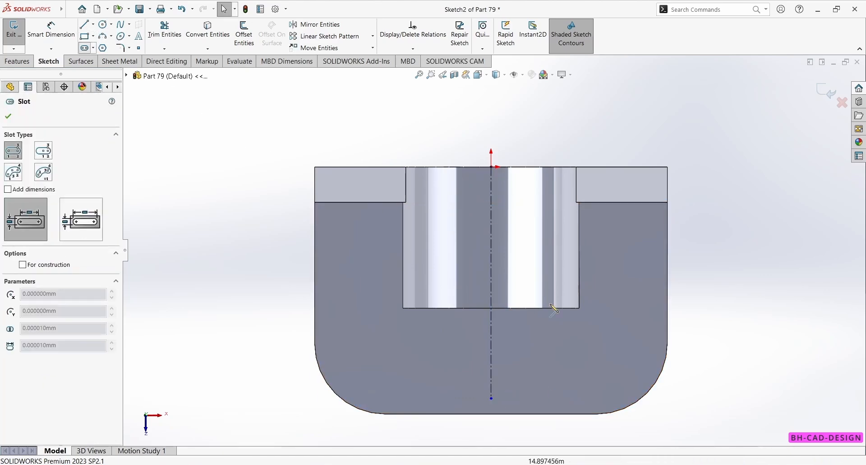
left_click(603, 273)
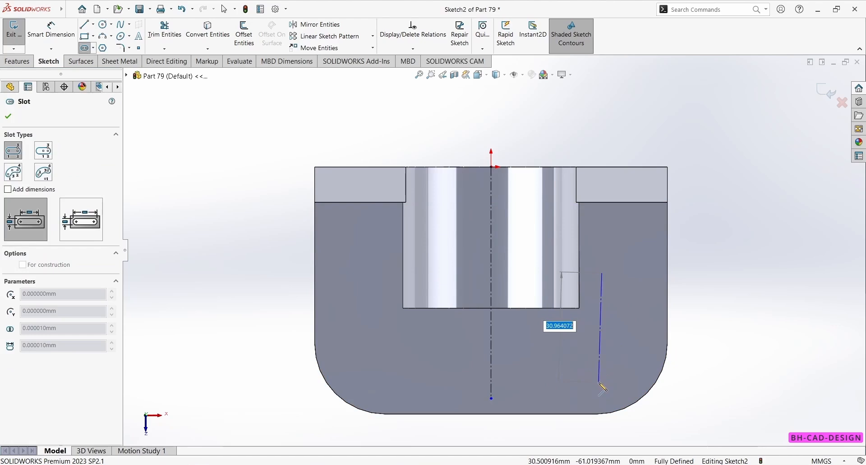
left_click(603, 381)
left_click(625, 342)
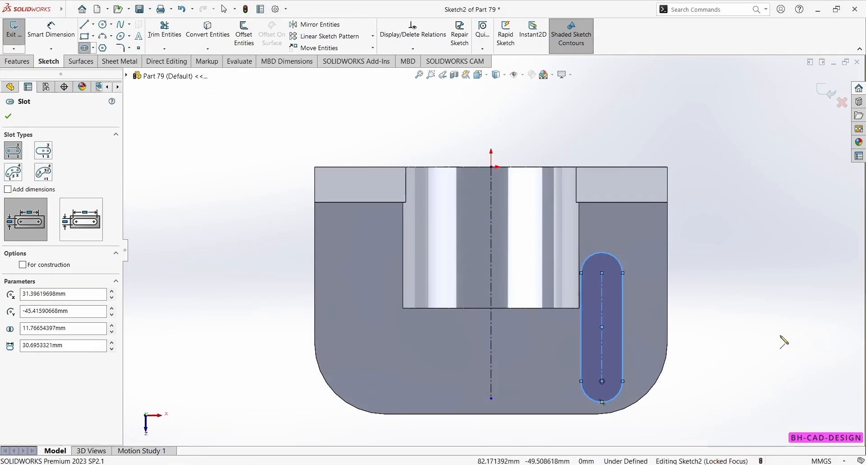
- Dimension the slot with a 20 mm center-to-center length and a 6 mm end radius
key("d")
left_click(604, 339)
left_click(752, 332)
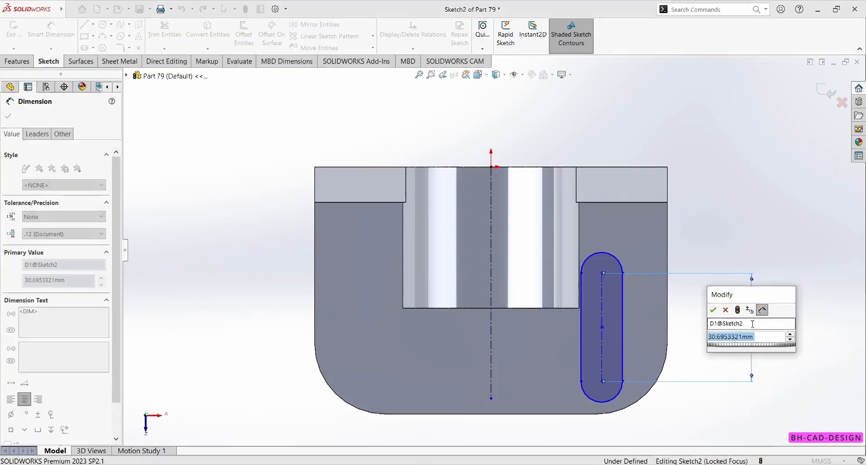
type("20")
key("Return")
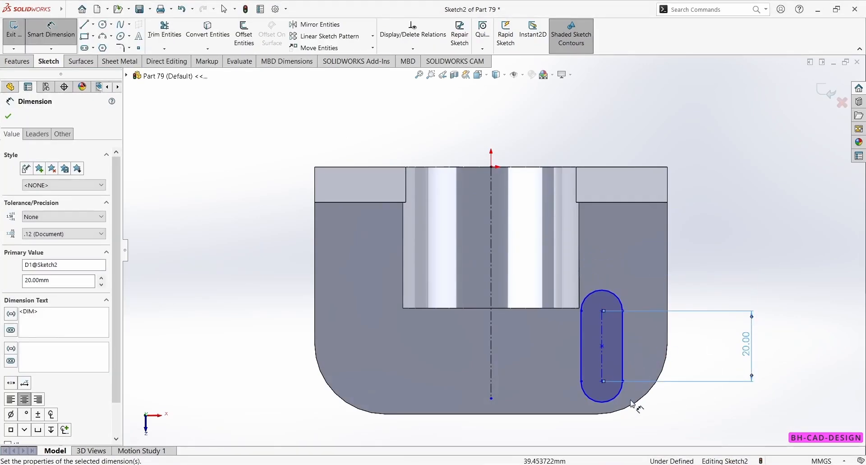
left_click(618, 395)
left_click(664, 404)
type("6")
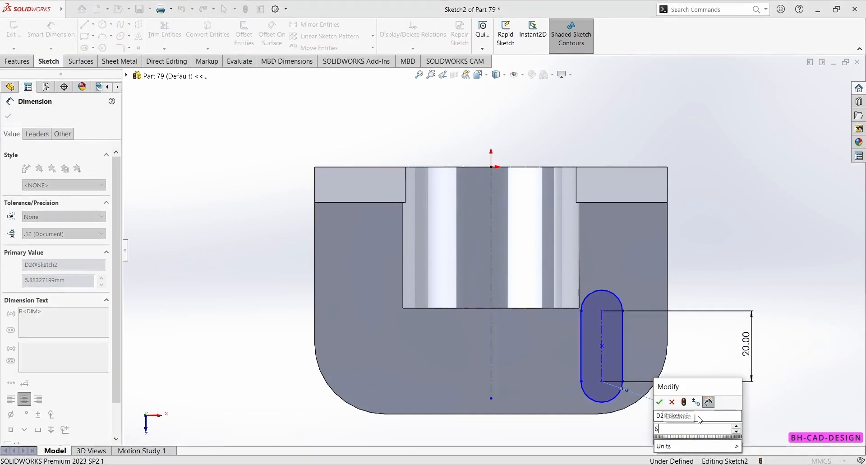
key("Return")
key("Escape")
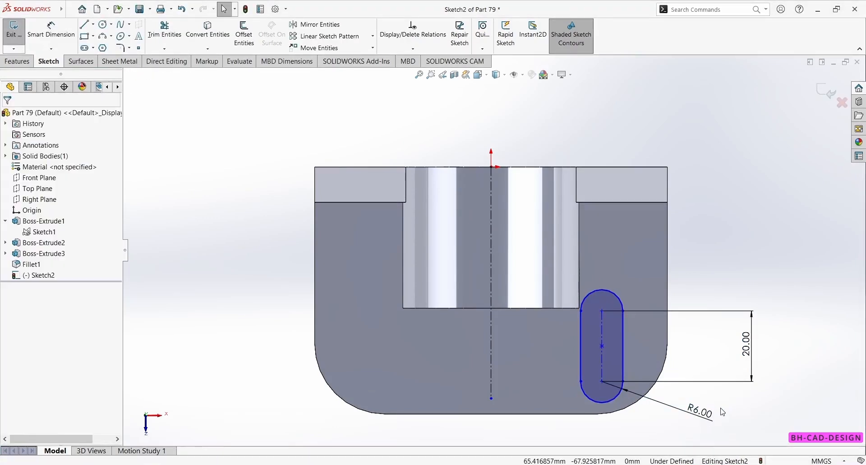
- Make the slot's front arc center concentric with the base plate's rounded front corner edge
left_click(603, 381)
left_click(647, 394, "ctrl")
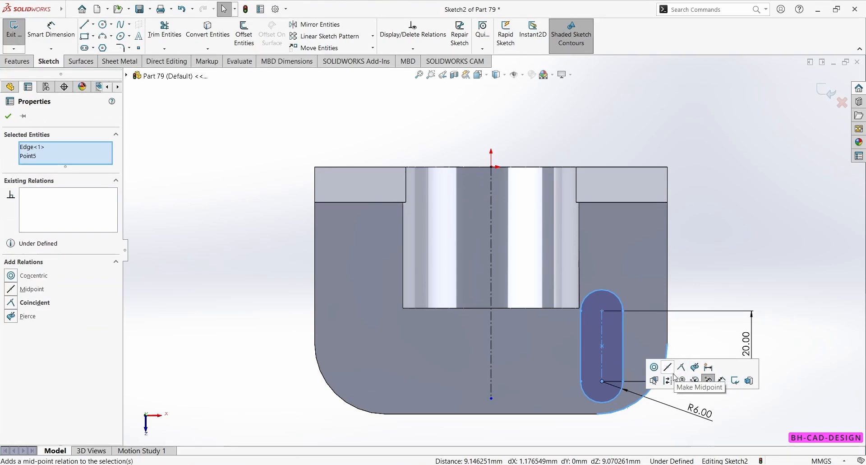
left_click(655, 367)
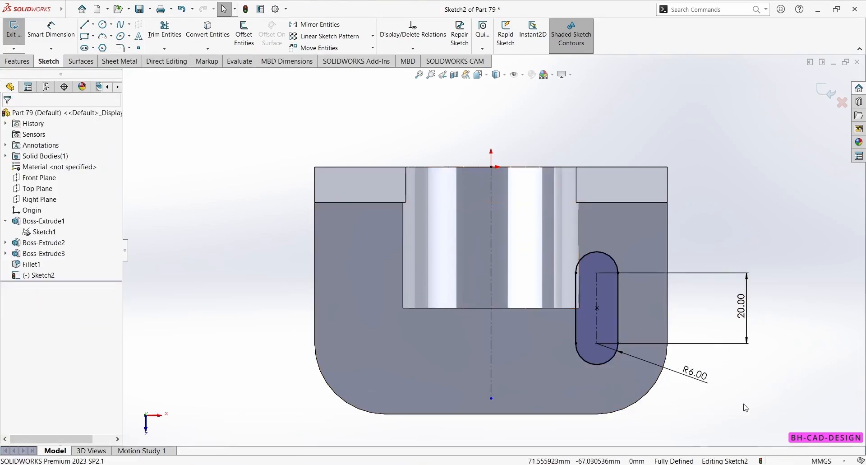
- Mirror the slot about the vertical centerline, keeping the original
left_click_drag(697, 427, 554, 227)
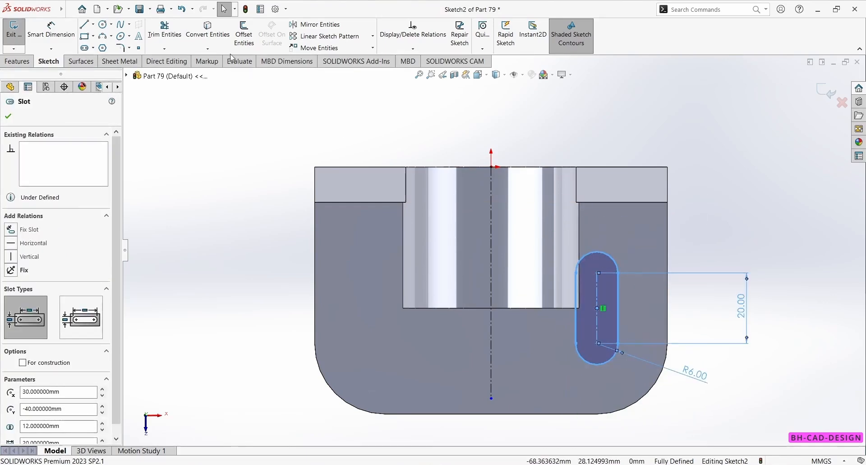
left_click(315, 24)
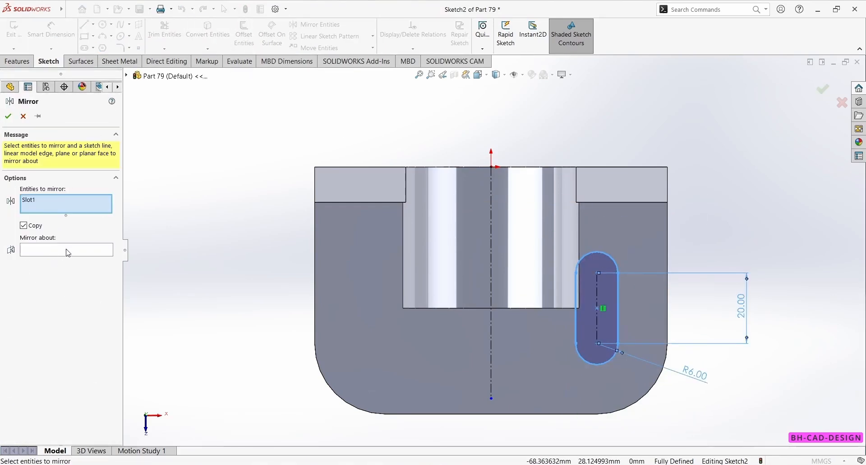
left_click(491, 339)
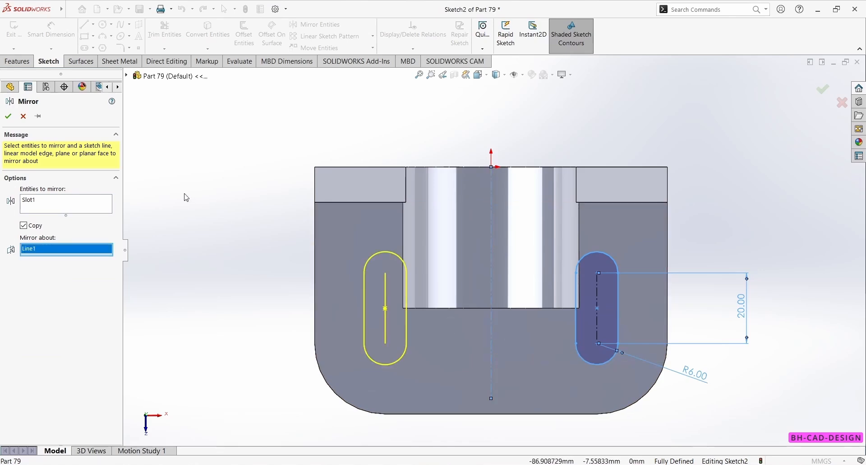
left_click(8, 116)
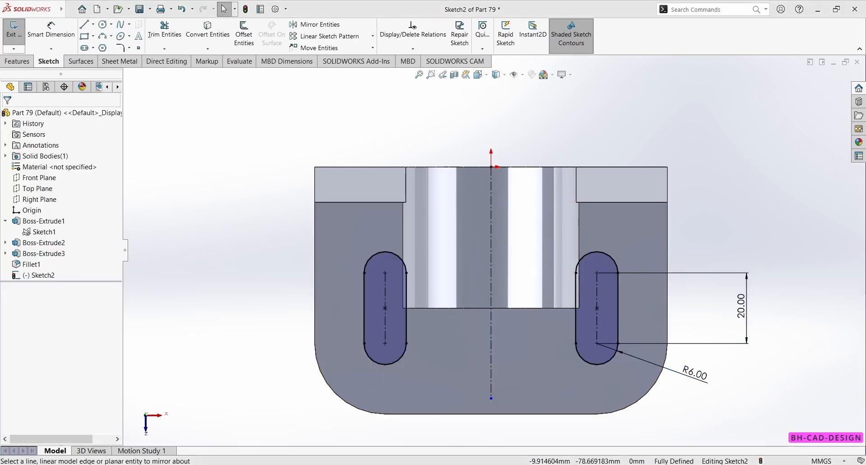
- Check the reference drawing and cut both slots through the base plate with an Extruded Cut set to Through All
key("alt+Tab")
key("alt+Tab")
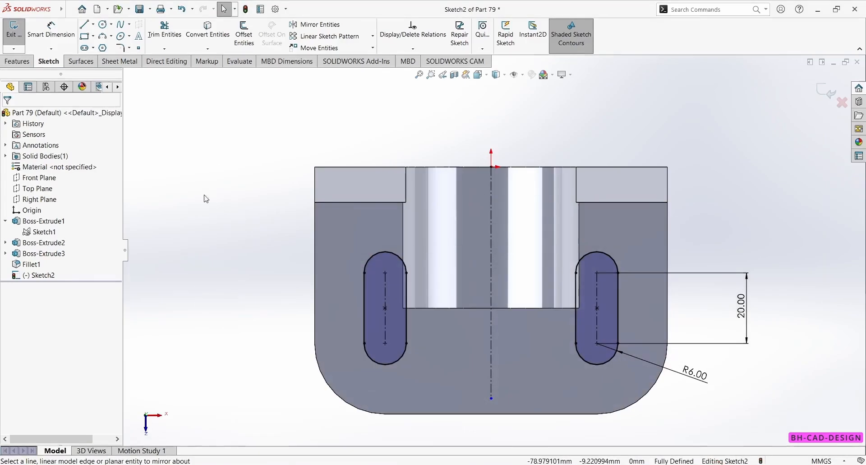
left_click(18, 62)
left_click(152, 32)
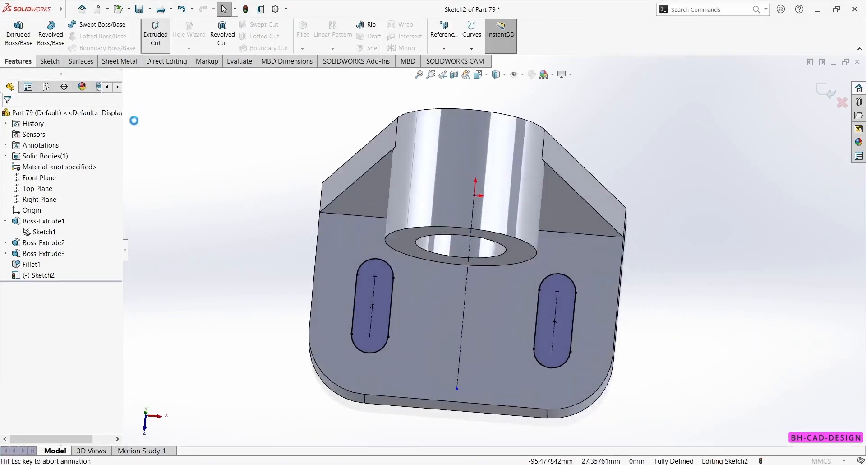
left_click(57, 179)
left_click(54, 196)
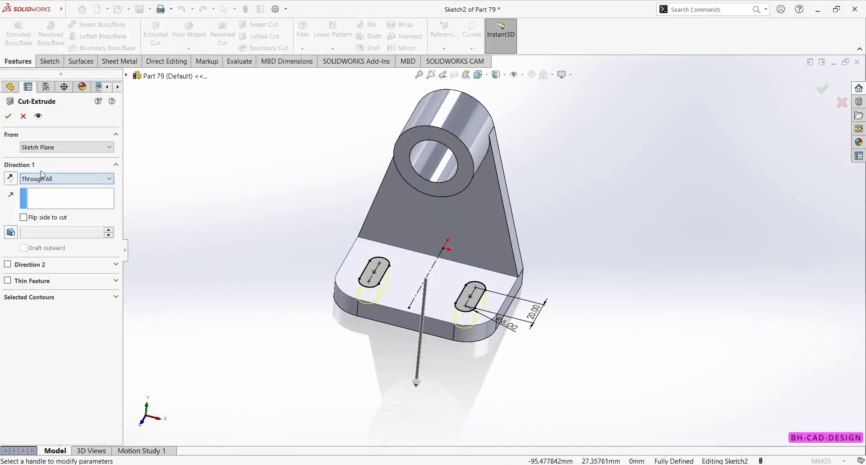
left_click(8, 116)
middle_click_drag(313, 178, 496, 407)
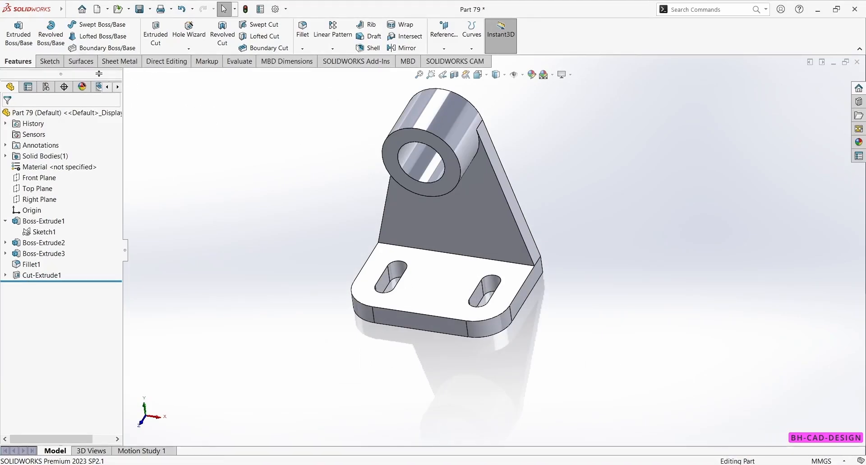
- On the Right Plane, sketch a sloped line from the base plate's upper front corner to the cylinder's lower front corner
left_click(49, 61)
left_click(13, 29)
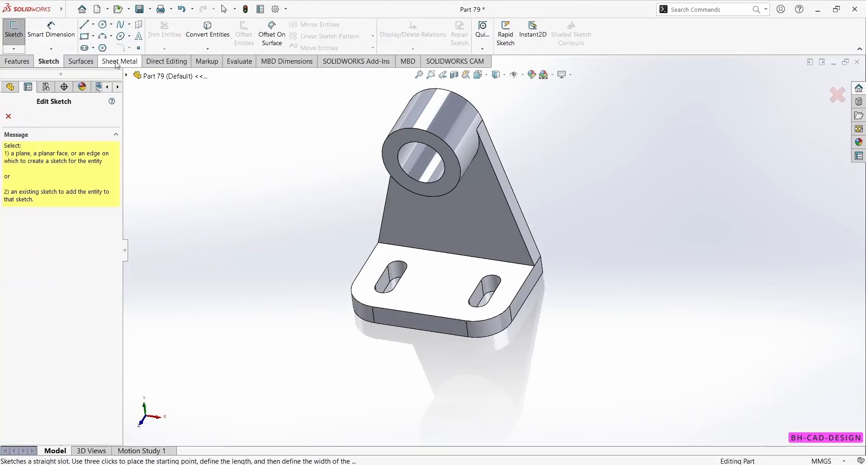
left_click(127, 76)
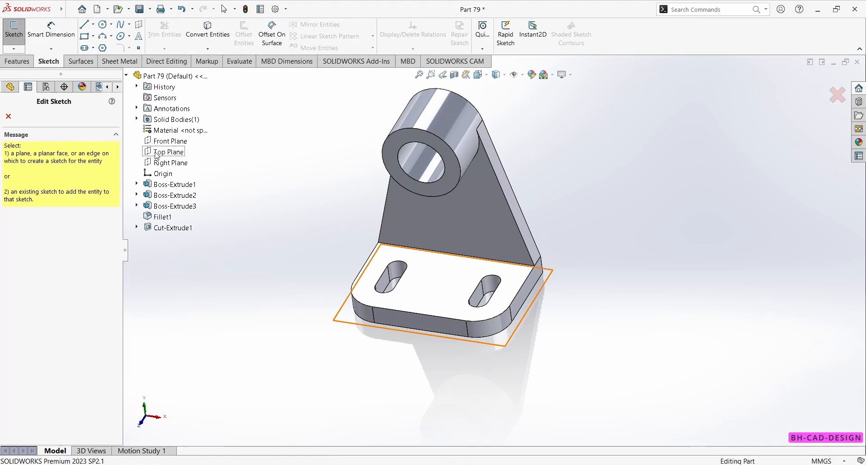
left_click(161, 164)
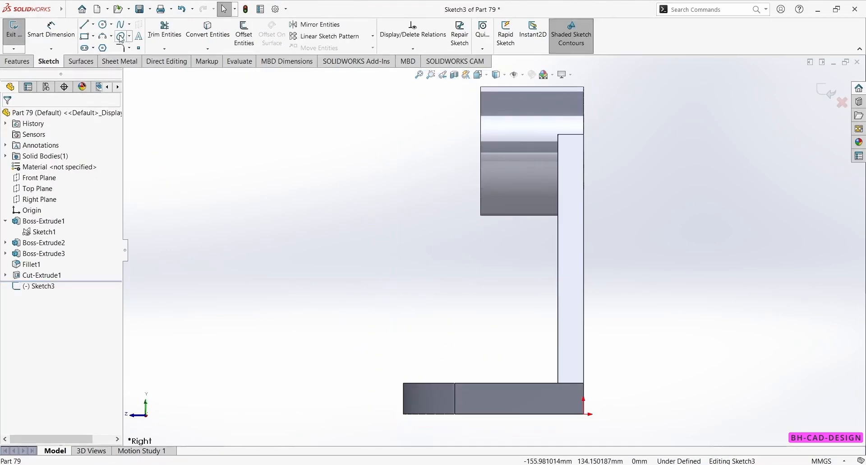
left_click(85, 24)
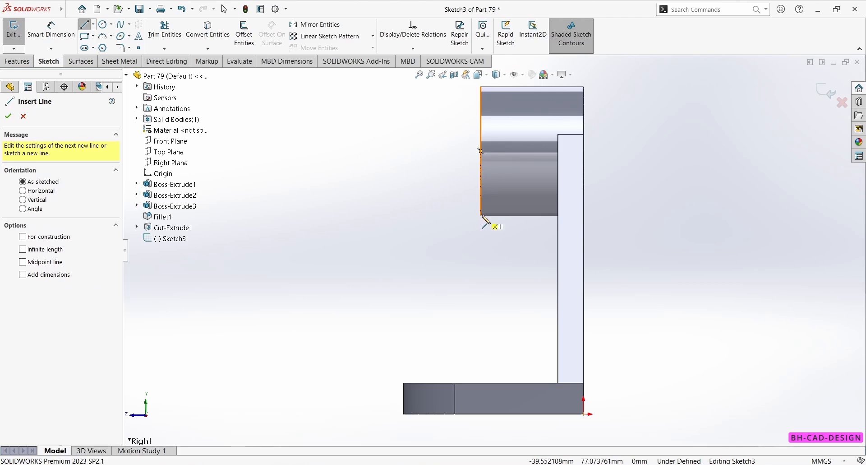
left_click(404, 383)
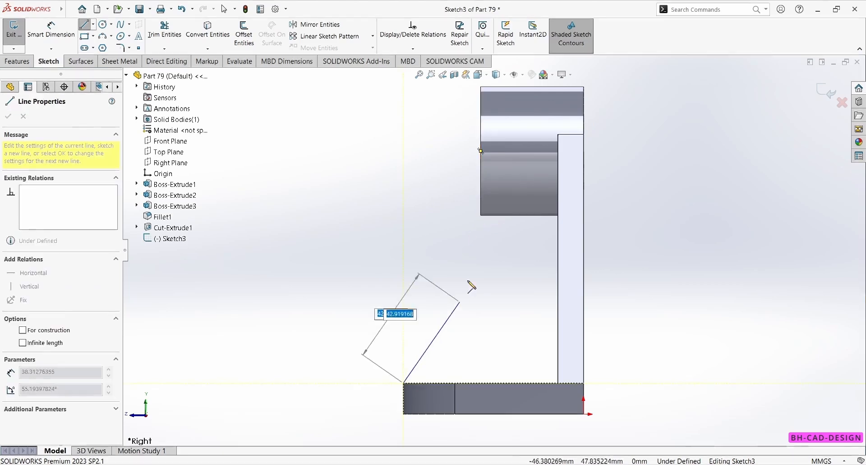
left_click(481, 216)
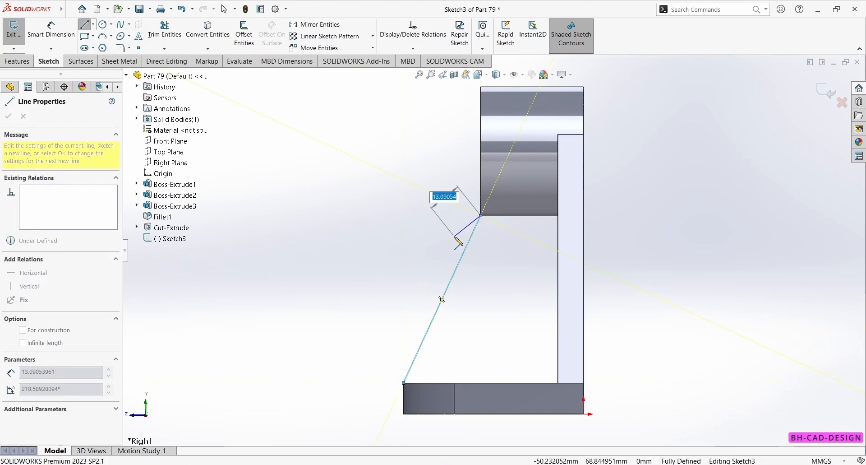
key("Escape")
- Create a 10 mm thick rib from the sloped line, applied to both sides of the sketch and filling towards the web
left_click(18, 62)
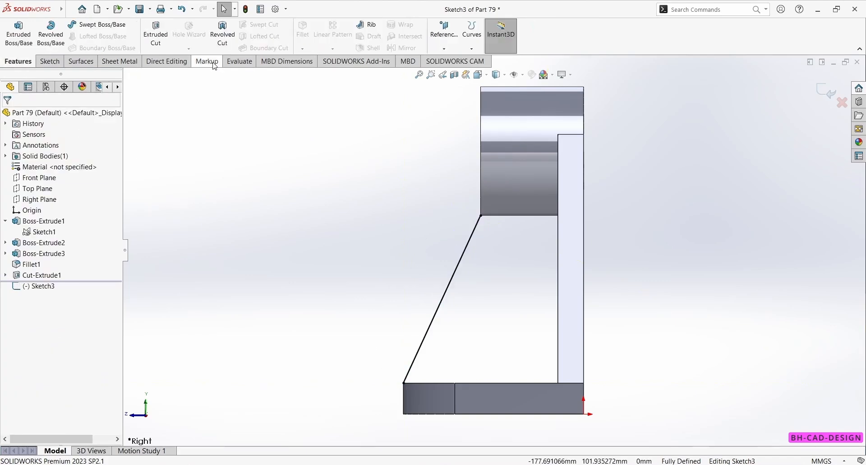
left_click(378, 28)
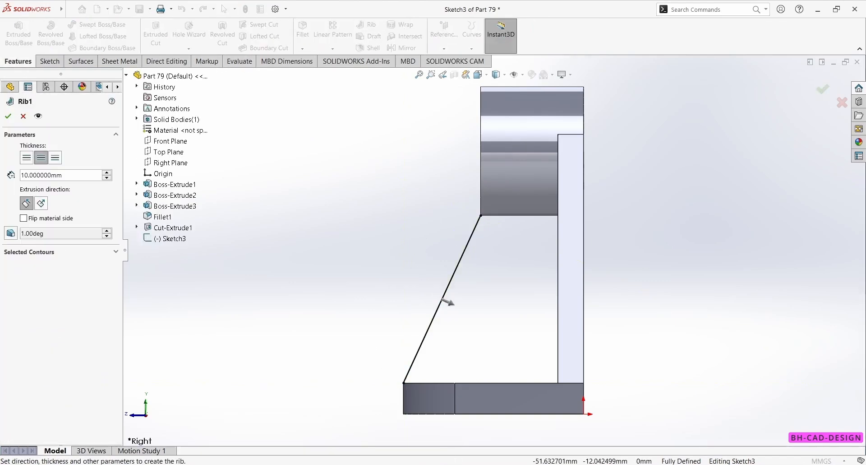
key("alt+Tab")
key("alt+Tab")
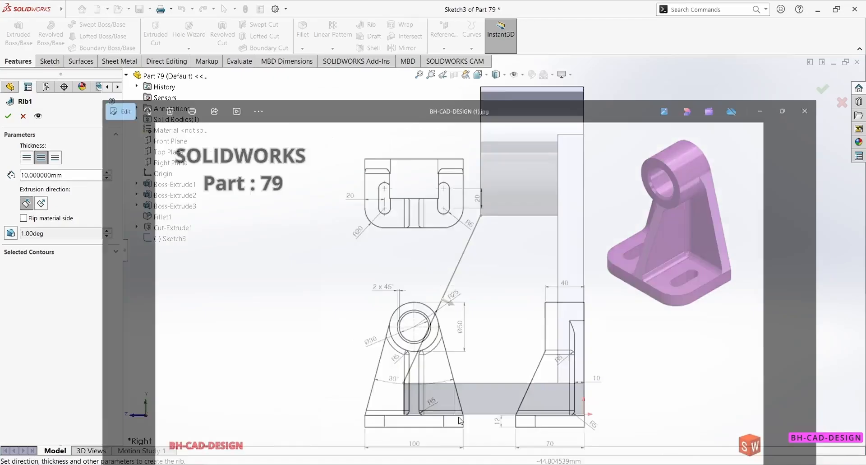
double_click(69, 176)
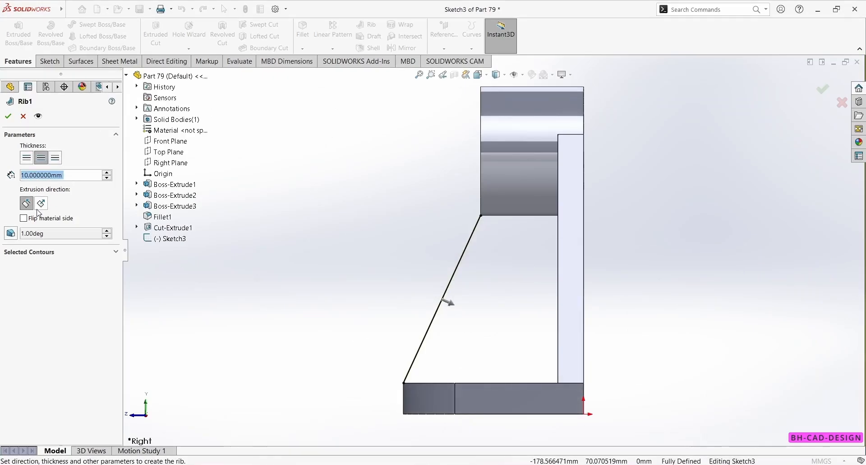
left_click(23, 219)
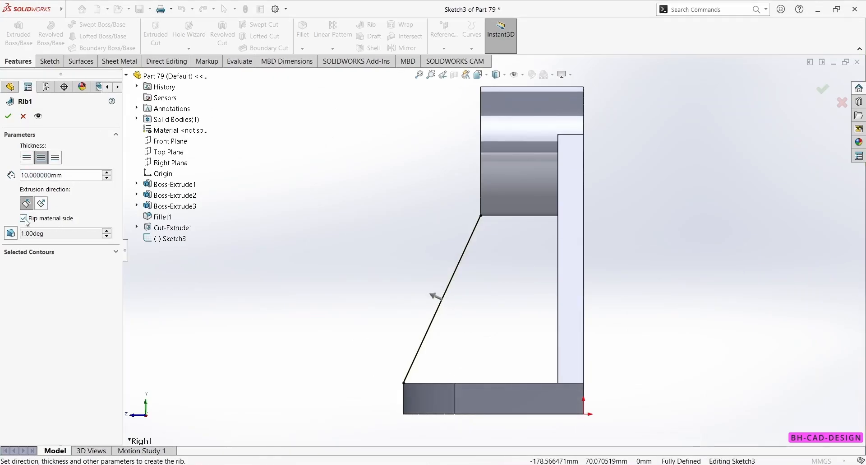
left_click(9, 116)
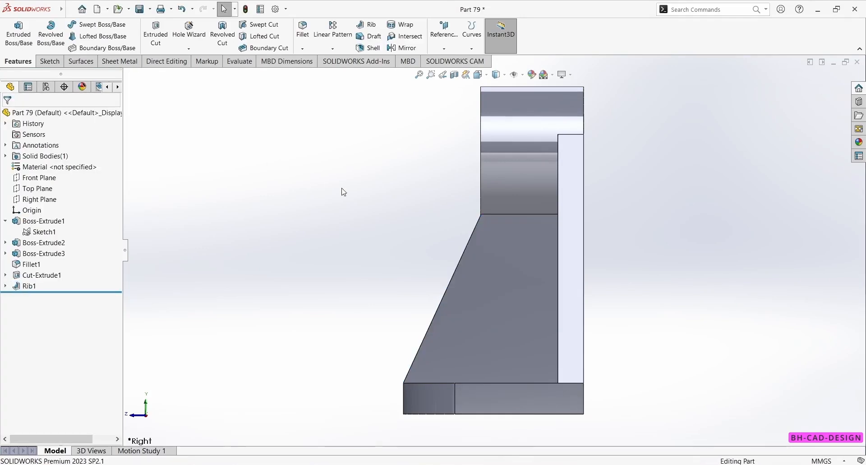
middle_click_drag(342, 189, 438, 376)
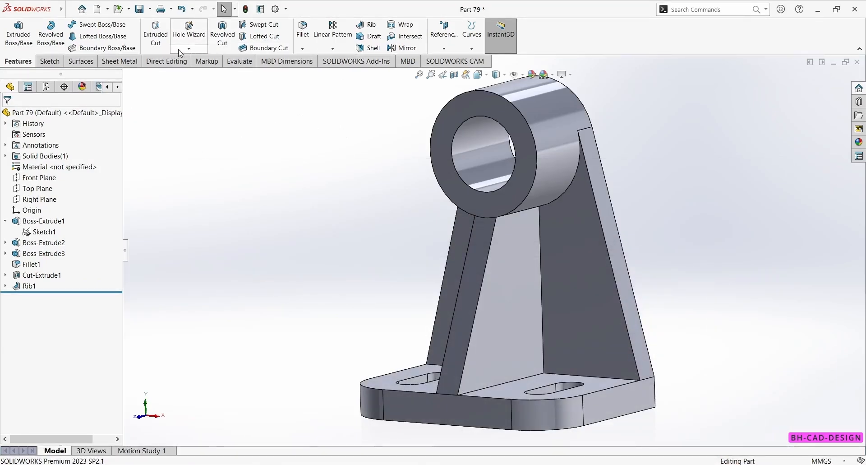
- Chamfer the front edge of the cylinder's bore by 2 mm at 45 degrees
left_click(302, 49)
left_click(318, 71)
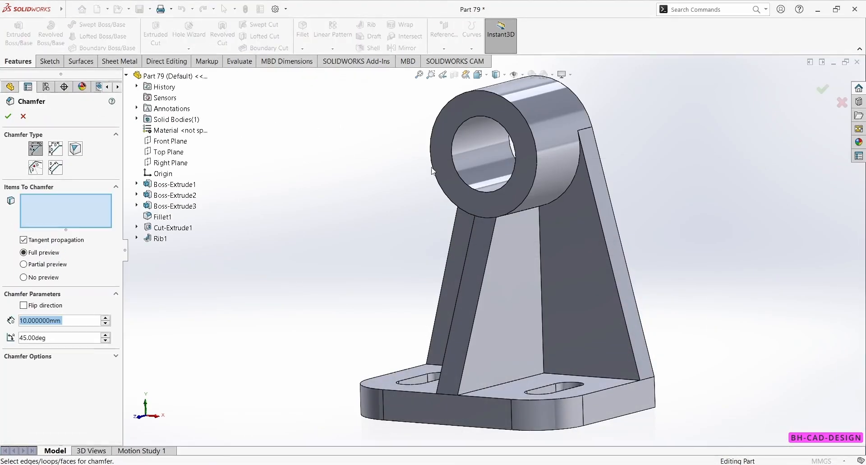
left_click(469, 185)
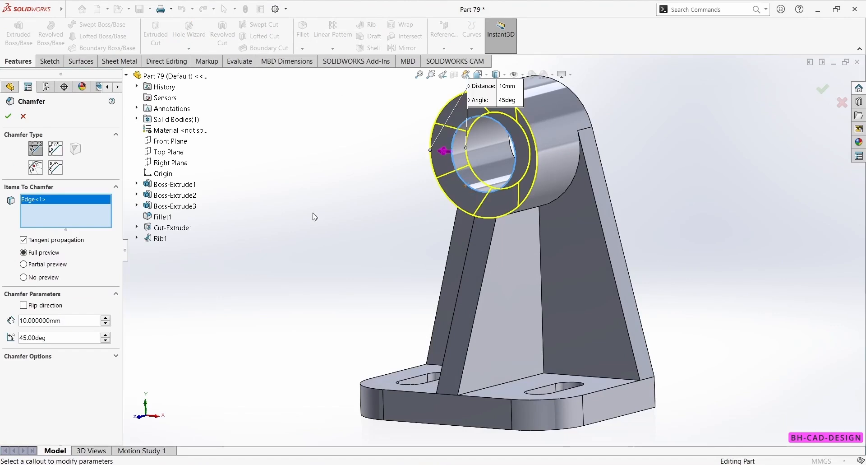
double_click(83, 321)
type("2")
key("Return")
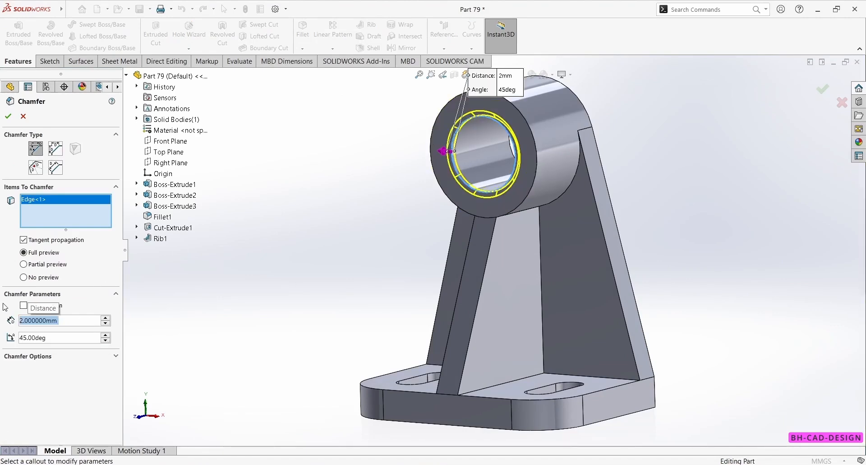
key("Return")
- Set up a 5 mm fillet on one side of the rib, covering its cylinder, web and base junctions plus the web-to-cylinder and web-to-base edges
middle_click_drag(292, 329, 393, 99)
left_click(303, 31)
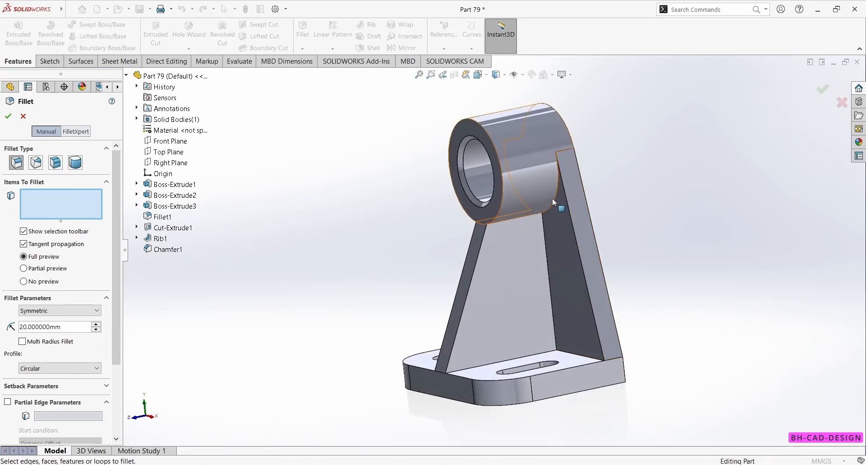
left_click(556, 207)
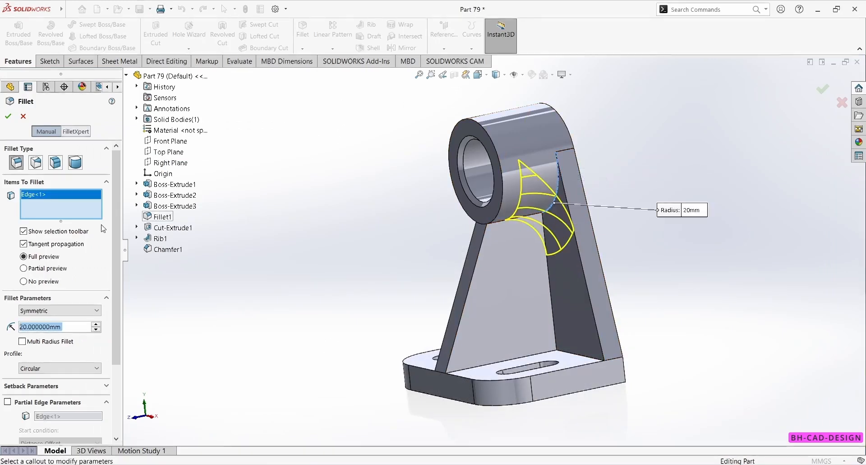
type("5")
key("Return")
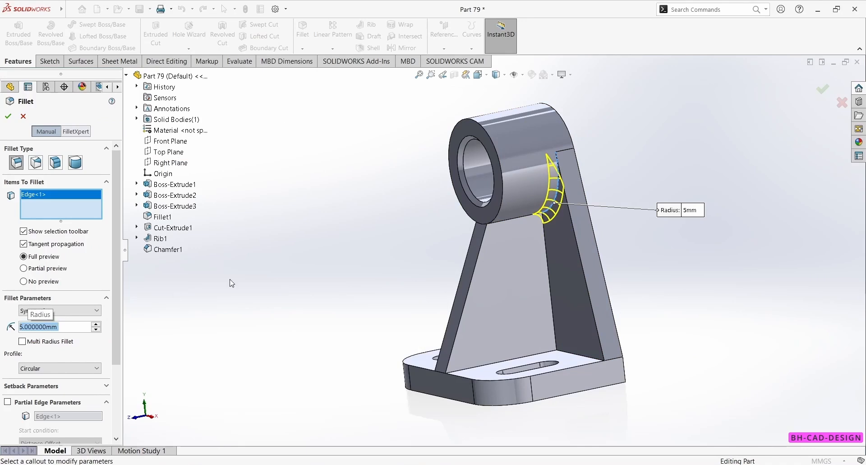
left_click(503, 221)
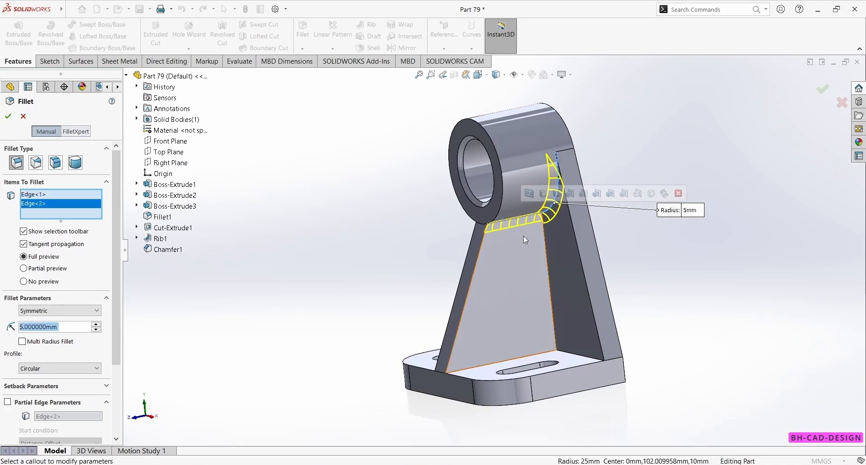
left_click(549, 262)
middle_click_drag(549, 261, 570, 317)
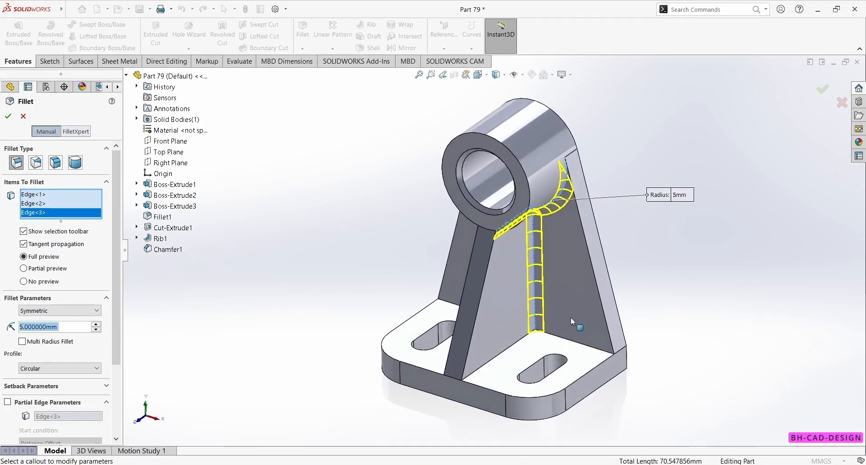
left_click(518, 343)
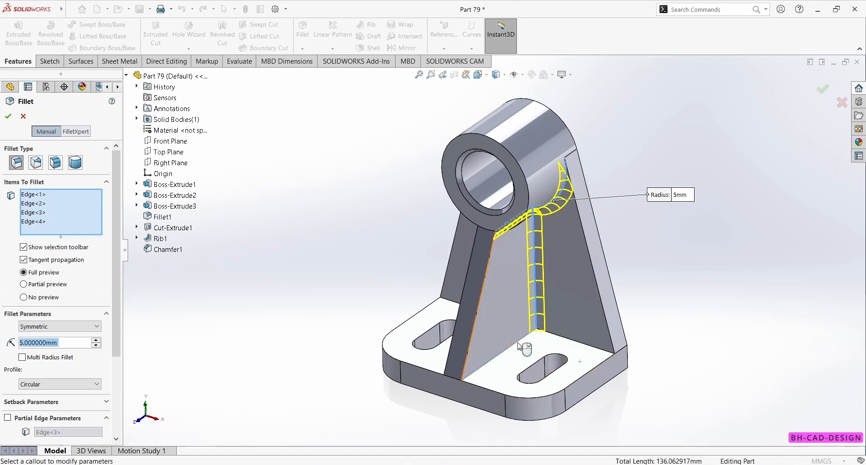
left_click(576, 342)
- Add the rib-to-base, web-to-base, rib-to-web and web-to-cylinder edges on the rib's opposite side, check the reference drawing and apply the fillet
middle_click_drag(503, 379, 447, 345)
left_click(426, 316)
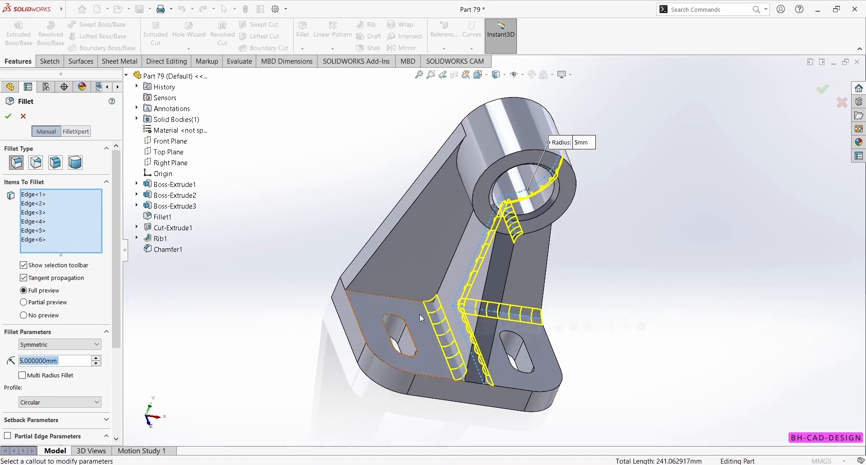
left_click(407, 299)
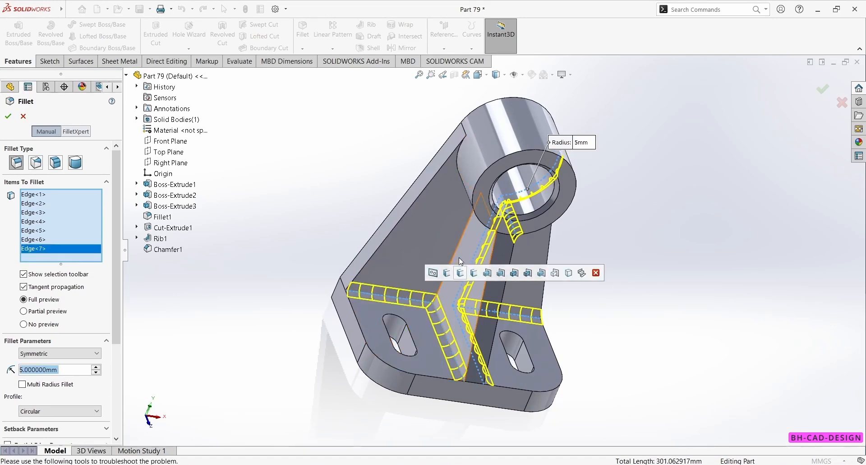
left_click(459, 244)
middle_click_drag(460, 244, 464, 185)
left_click(467, 189)
middle_click_drag(405, 213, 533, 429)
key("alt+Tab")
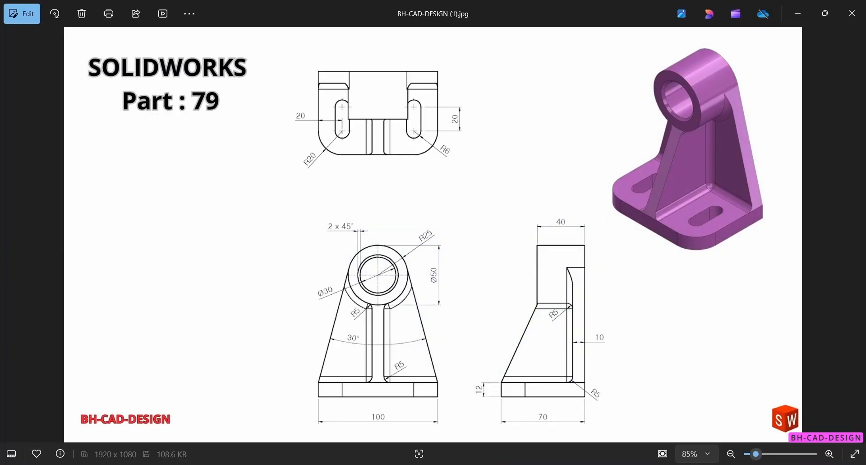
key("alt+Tab")
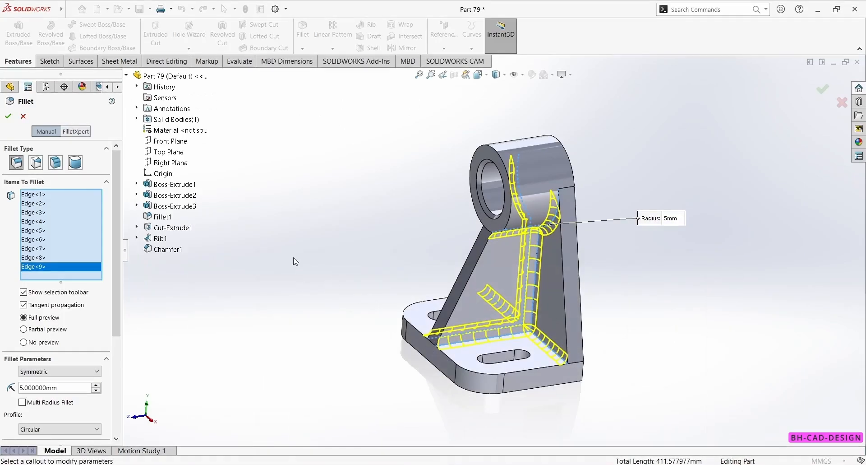
left_click(6, 116)
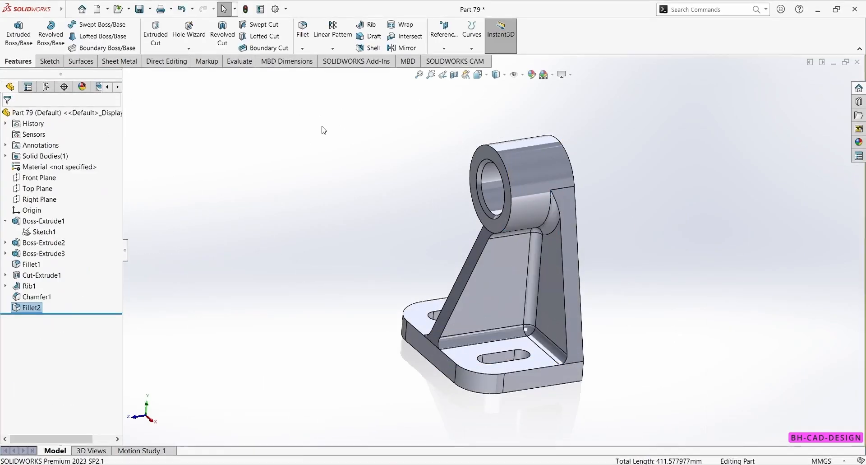
- Apply a light magenta colour from the standard swatches to the whole part
middle_click_drag(321, 129, 576, 151)
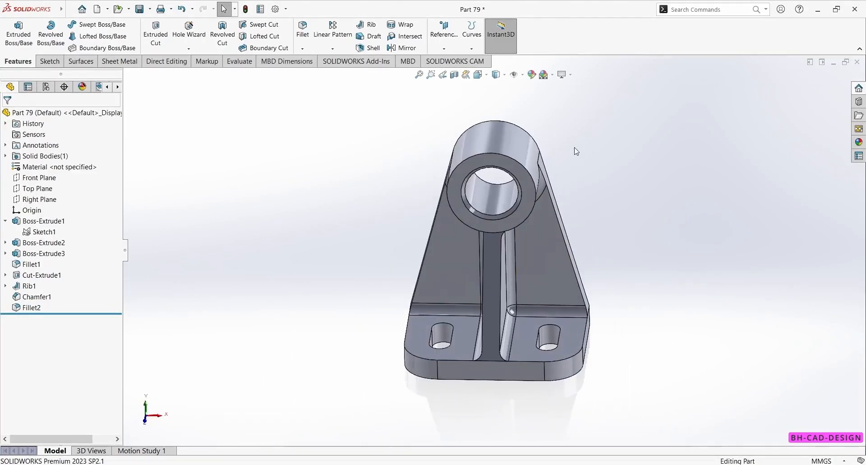
left_click(528, 74)
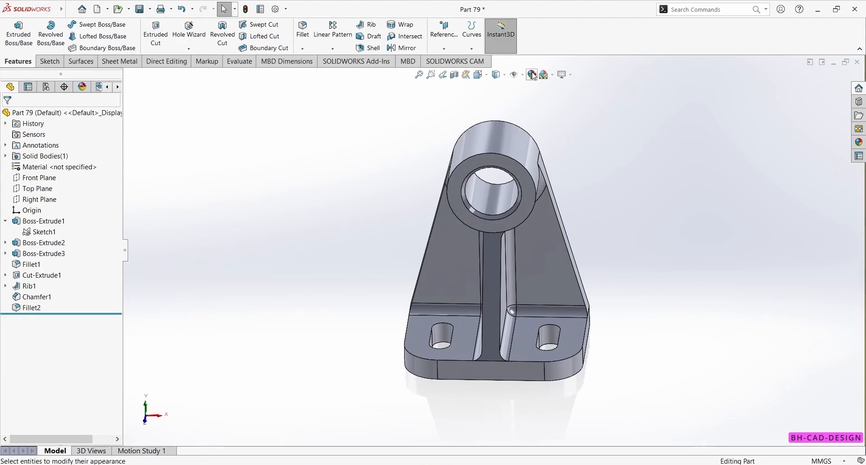
left_click(76, 333)
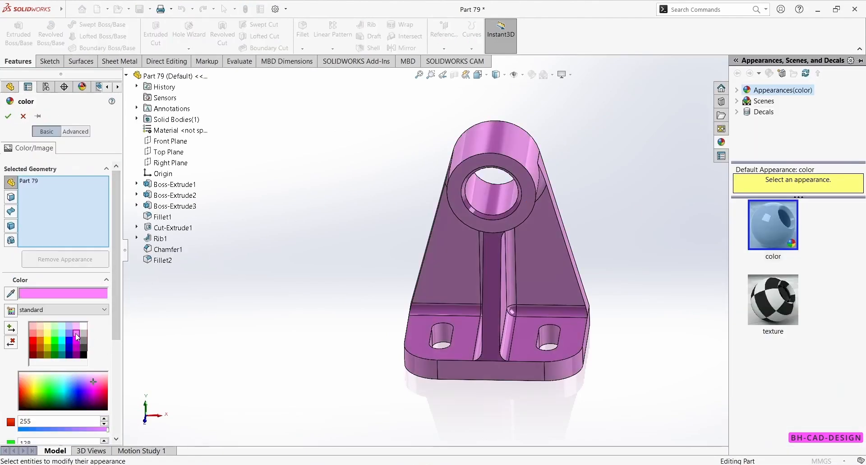
middle_click_drag(455, 280, 388, 271)
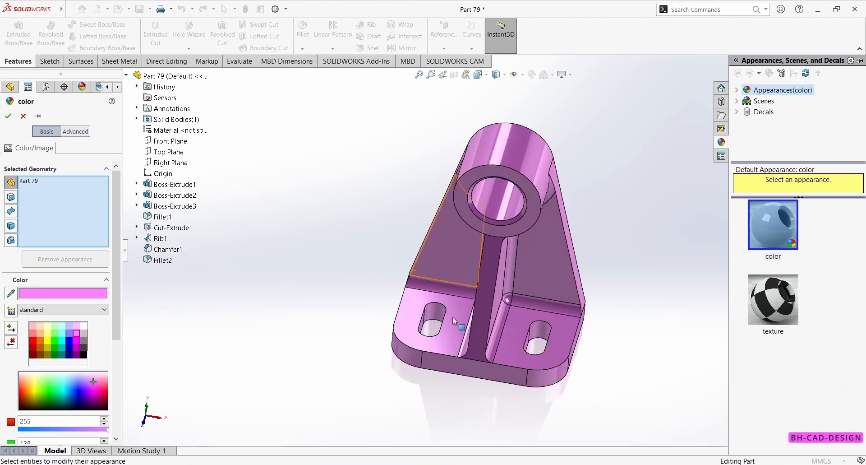
left_click(8, 116)
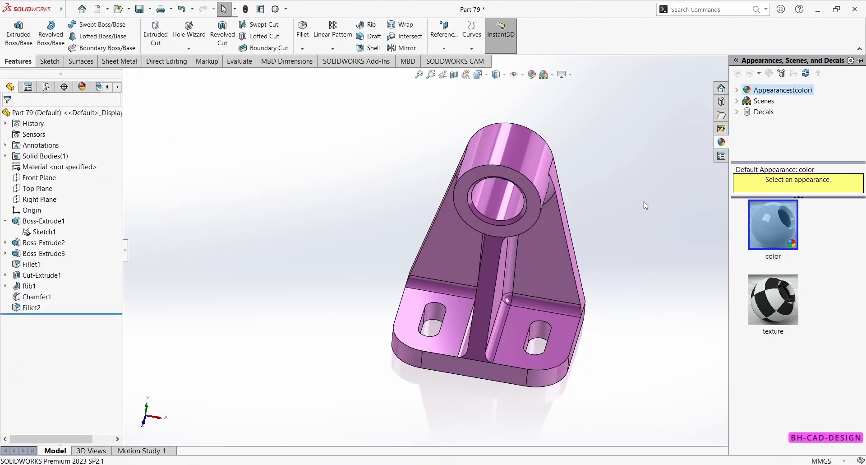
left_click(610, 235)
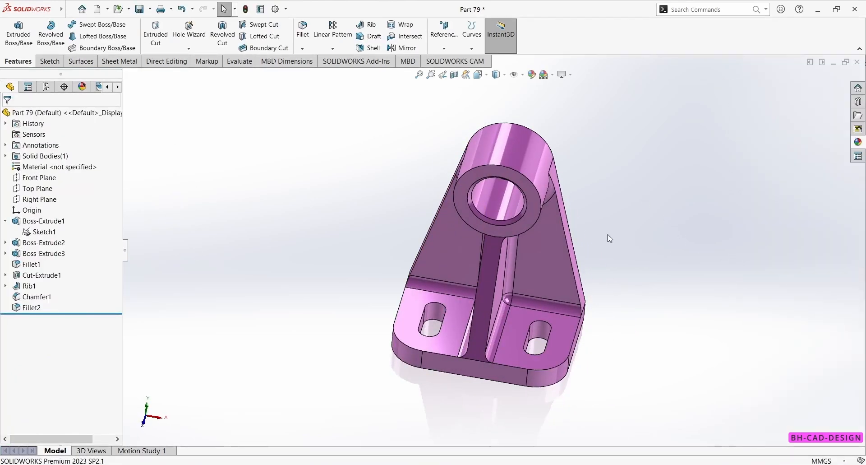
middle_click_drag(574, 230, 229, 209)
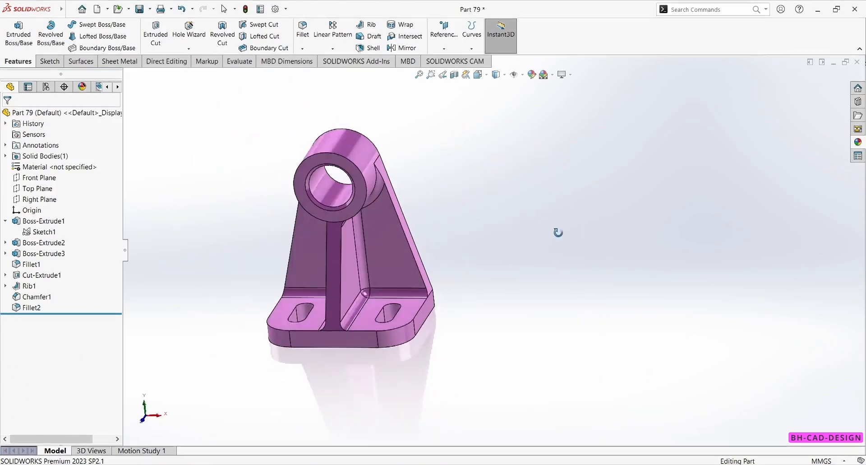
scroll(510, 211, "up", 2)
scroll(382, 220, "down", 2)
scroll(537, 176, "down", 1)
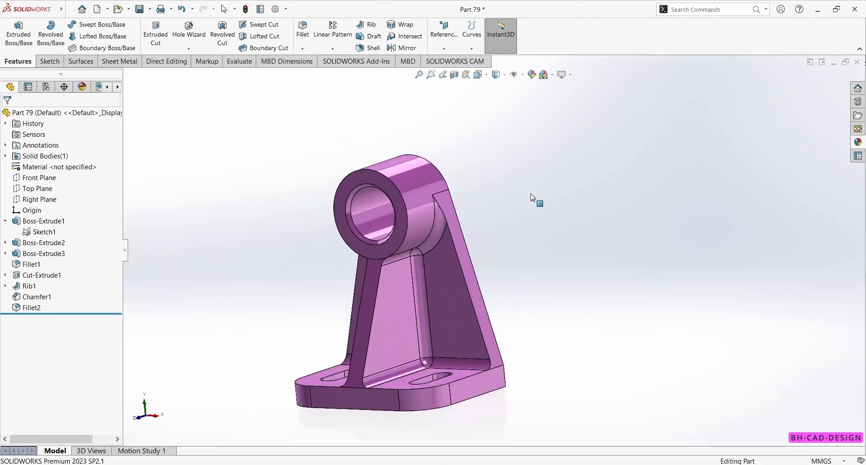